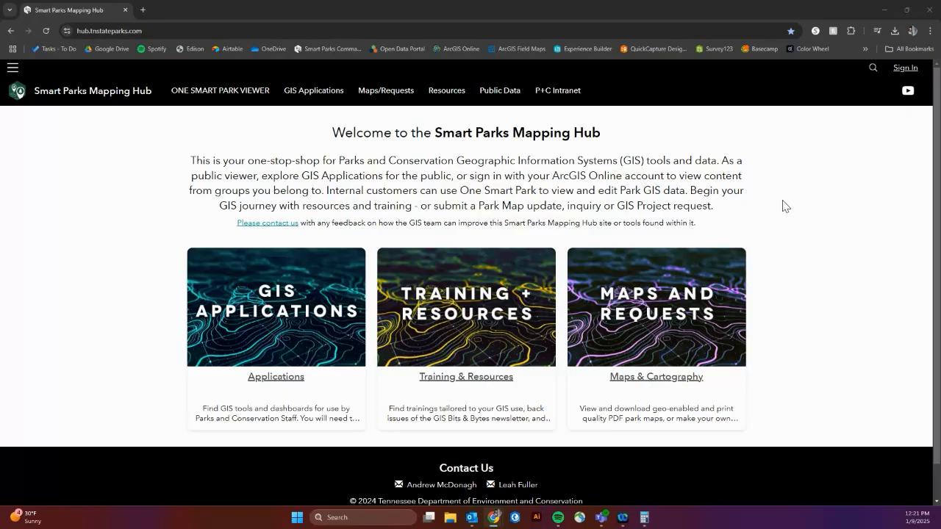
Step: Sign in to the Smart Parks Mapping Hub, allowing access to the ArcGIS Online account, and open One Smart Park
left_click(908, 68)
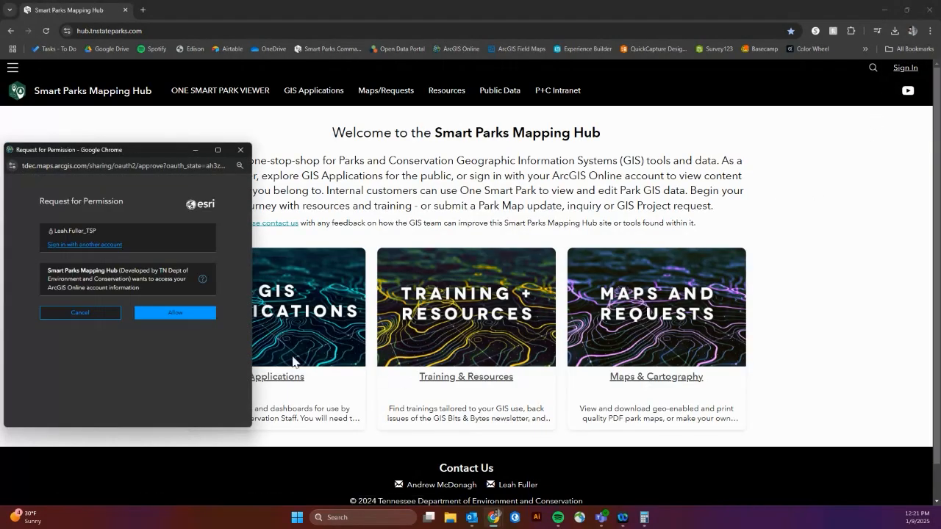
left_click(175, 315)
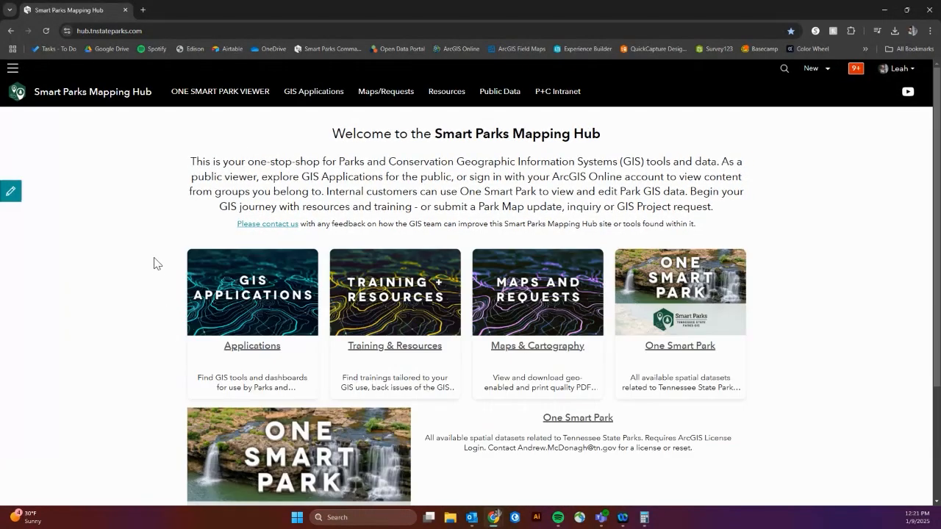
scroll(155, 264, "down", 1)
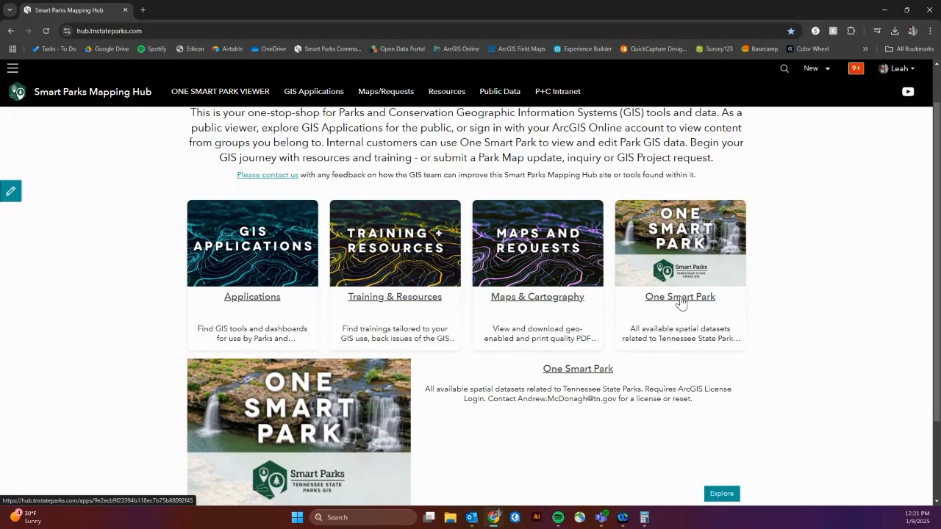
left_click(680, 299)
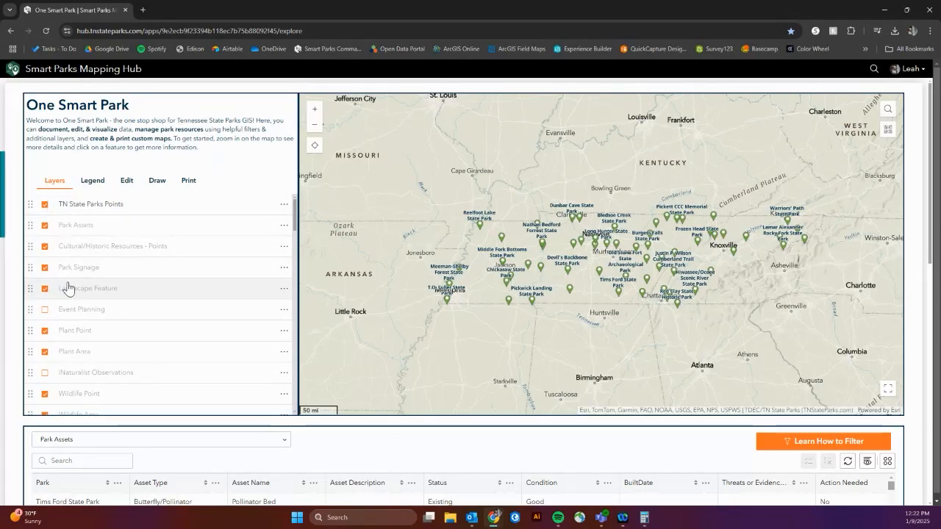
Step: Zoom the map in on the trails and facilities of Red Clay State Historic Park near the state's southern border
scroll(68, 288, "down", 1)
scroll(67, 287, "down", 1)
scroll(67, 288, "up", 3)
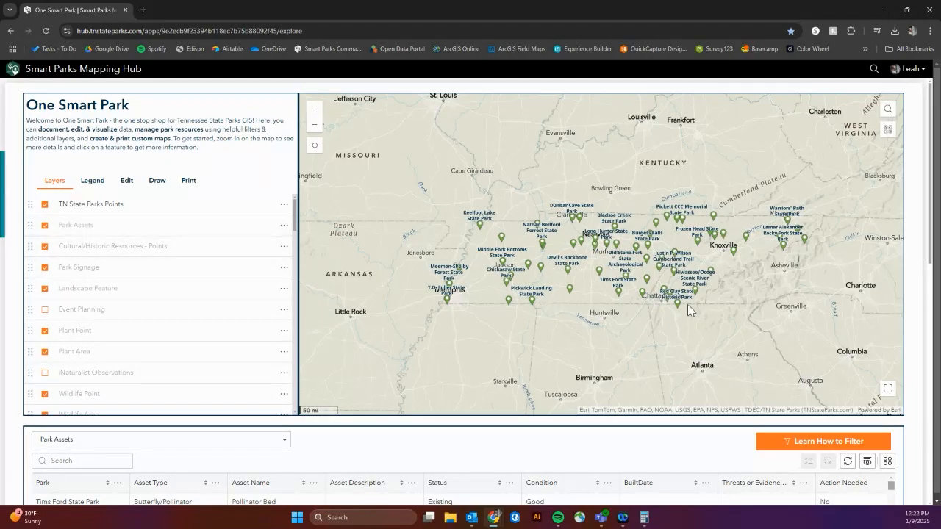
scroll(687, 305, "up", 4)
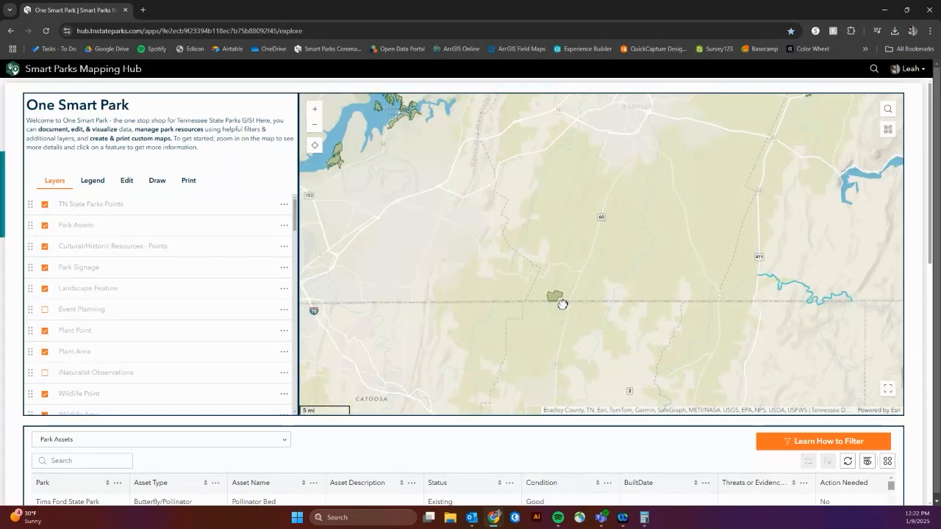
scroll(550, 306, "up", 4)
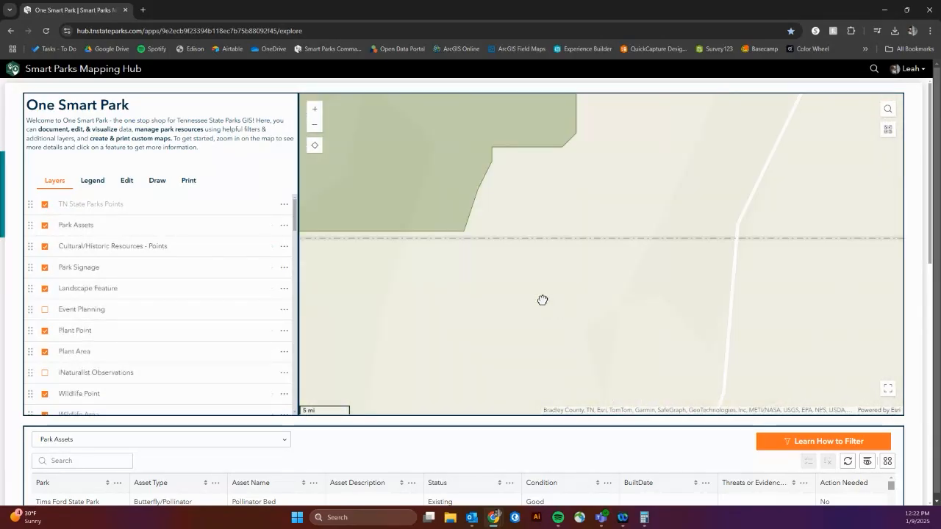
scroll(555, 279, "down", 2)
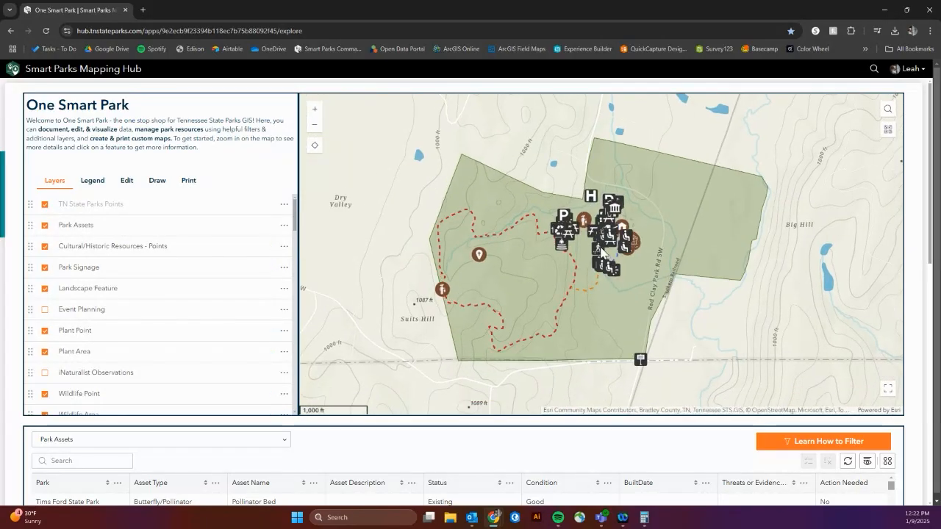
scroll(602, 251, "up", 3)
left_click_drag(580, 300, 560, 254)
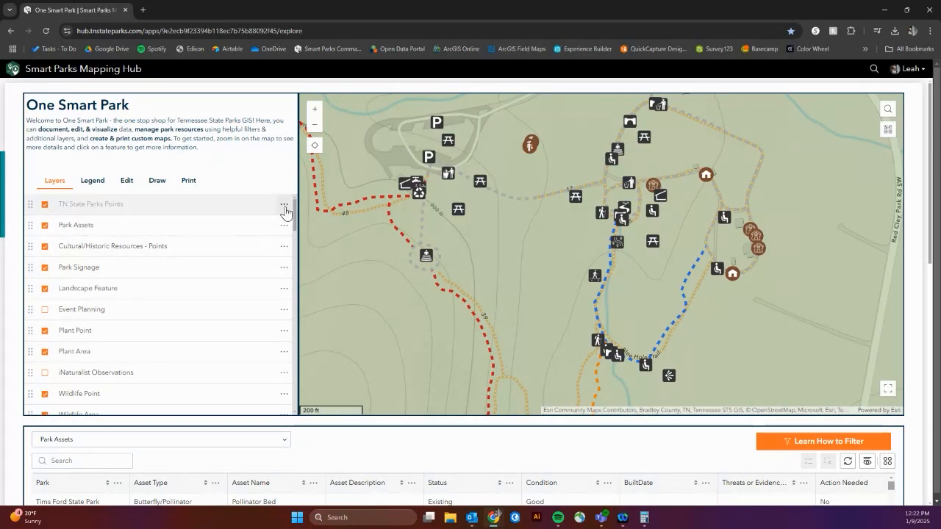
Step: Review the full list of map layers and the options available for the Park Assets layer
left_click_drag(296, 217, 287, 378)
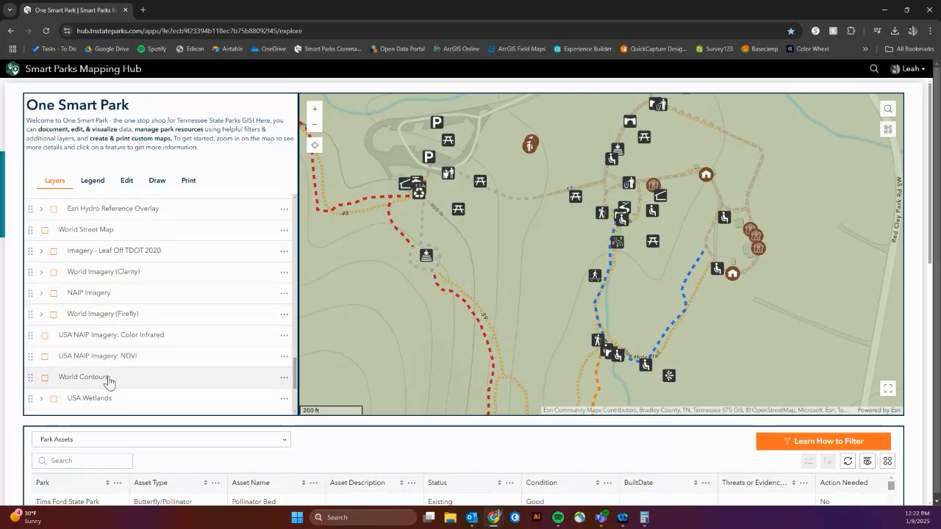
left_click_drag(295, 387, 294, 401)
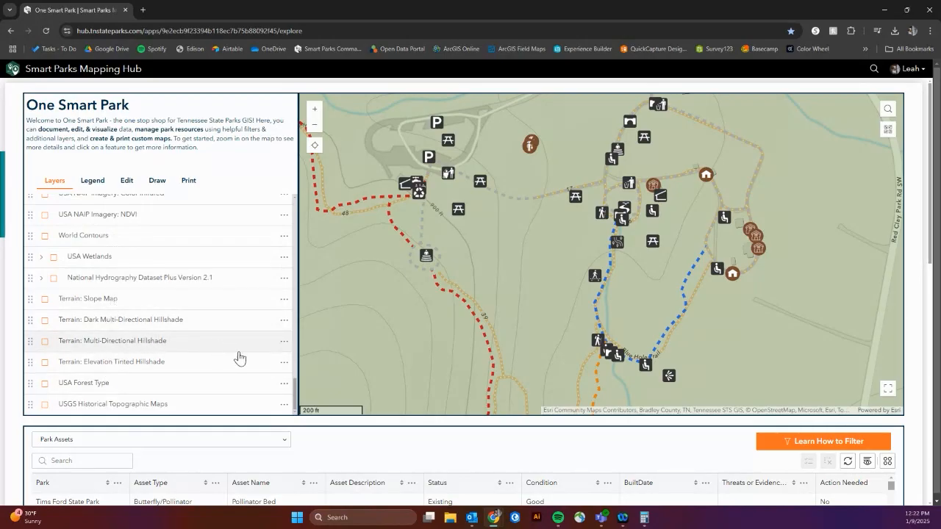
left_click_drag(295, 400, 290, 221)
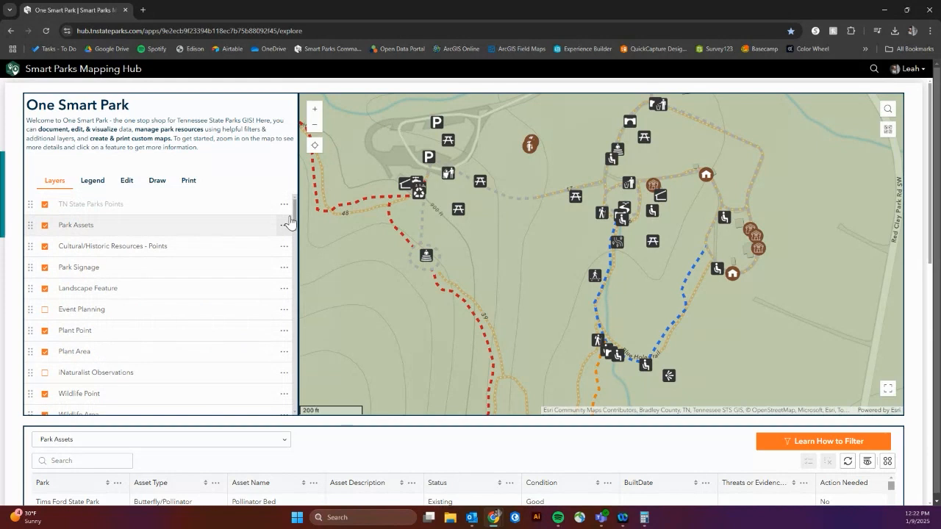
left_click(285, 224)
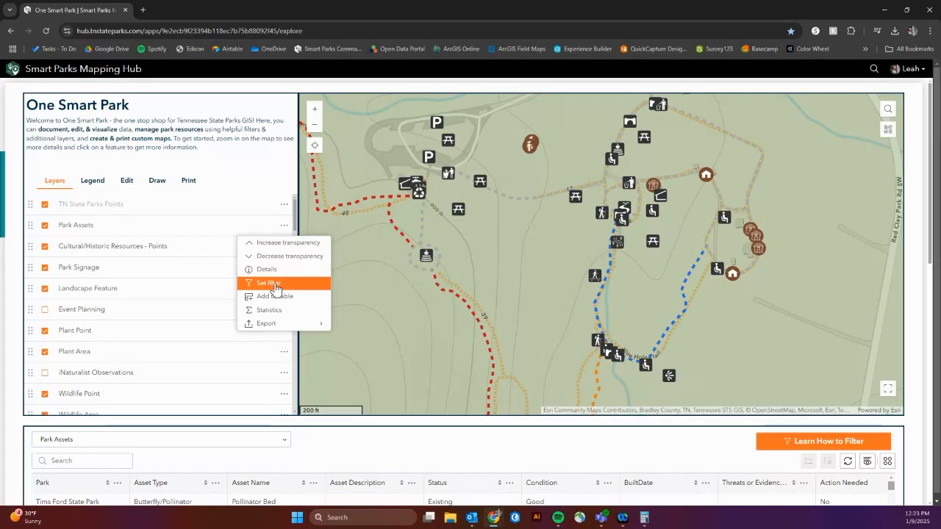
left_click(260, 174)
scroll(189, 331, "down", 3)
scroll(189, 331, "up", 3)
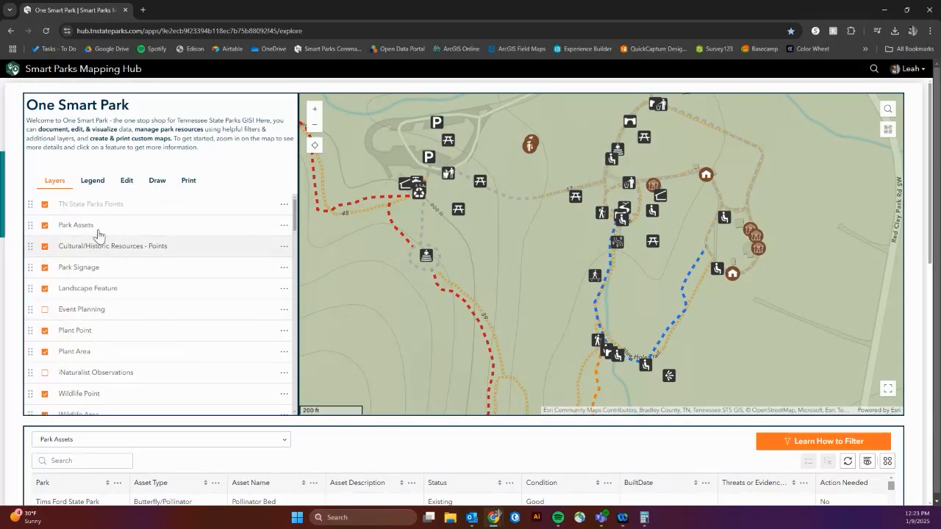
Step: Examine the map legend from the Park Assets symbols through to the Trail Planning and Tennessee State Park Trails 2024 line colors
left_click(94, 181)
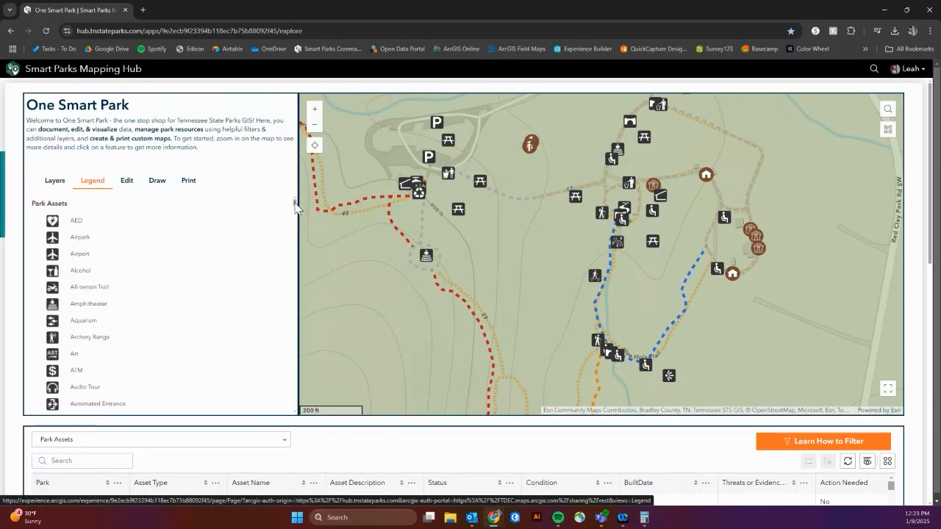
left_click_drag(295, 207, 295, 372)
scroll(267, 353, "down", 5)
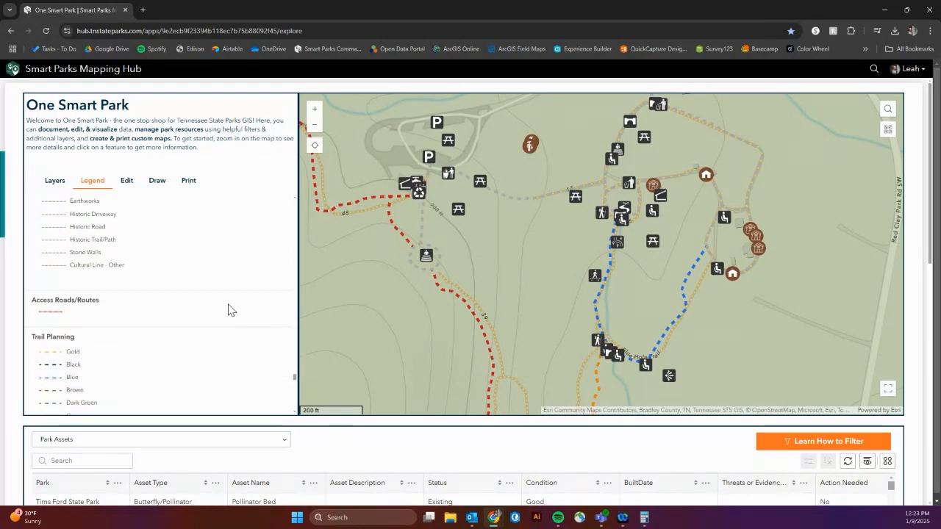
scroll(204, 299, "down", 3)
scroll(175, 285, "down", 5)
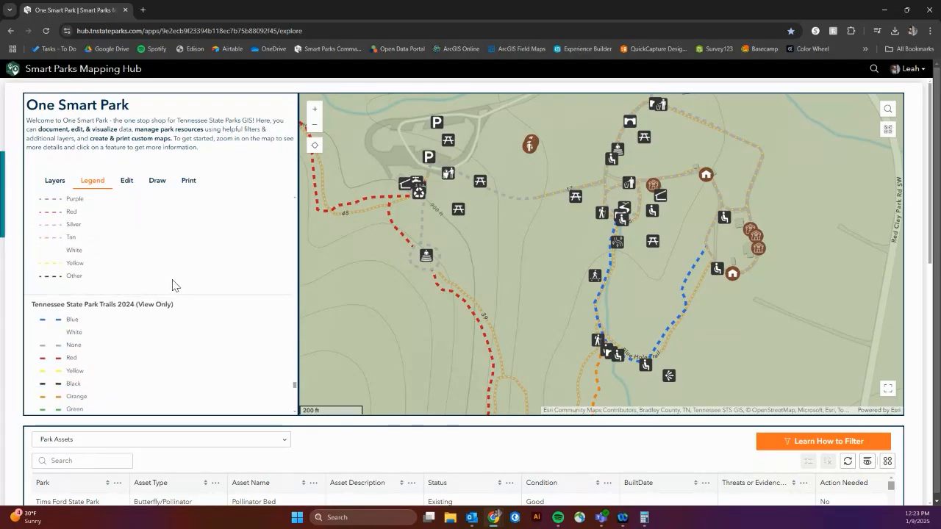
Step: Open the feature editor and change the basemap to Terrain with Labels
left_click(128, 181)
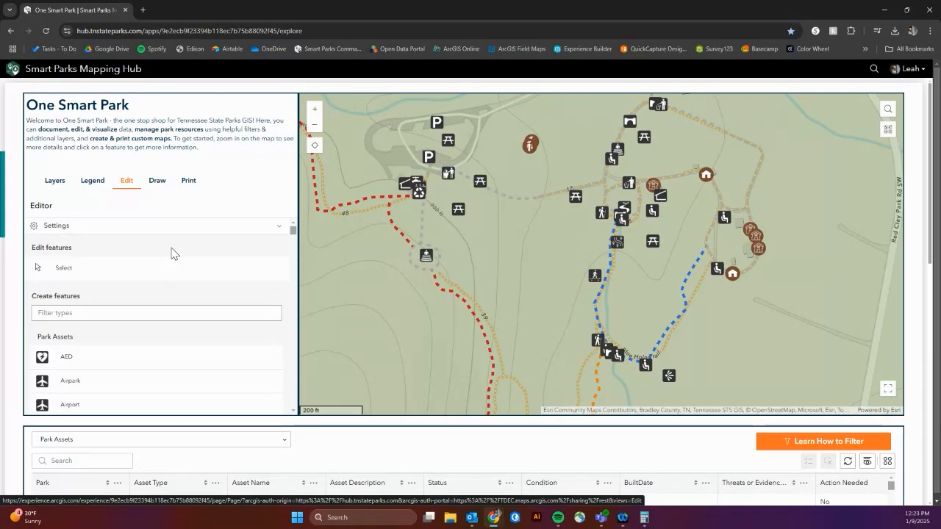
scroll(495, 193, "down", 2)
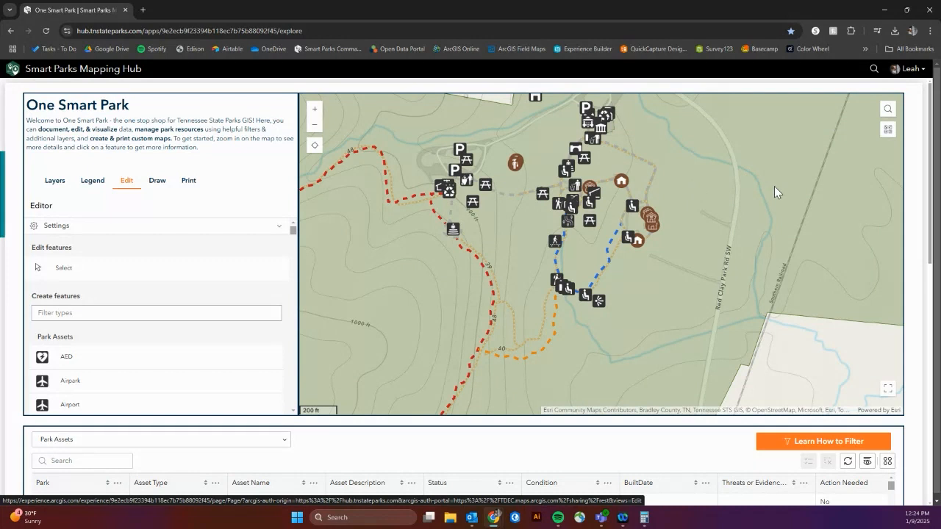
left_click(888, 131)
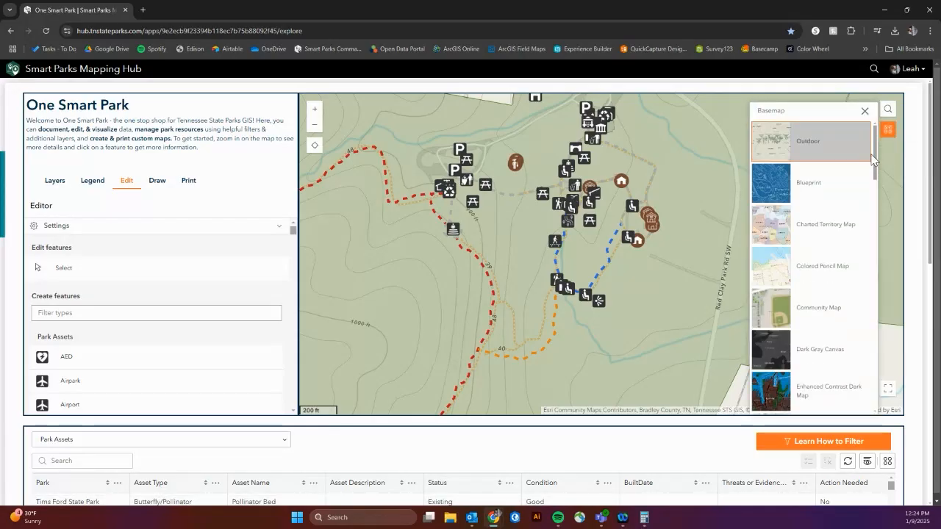
left_click_drag(876, 152, 863, 378)
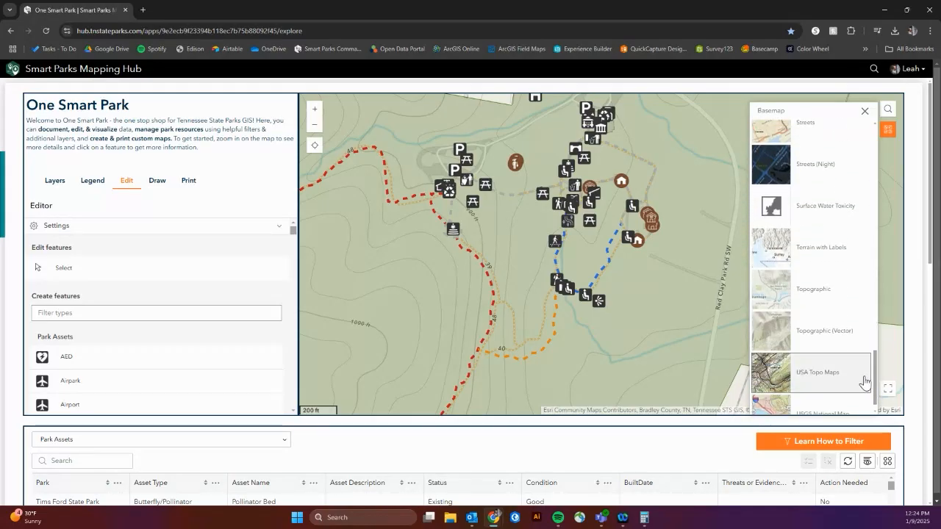
left_click(821, 263)
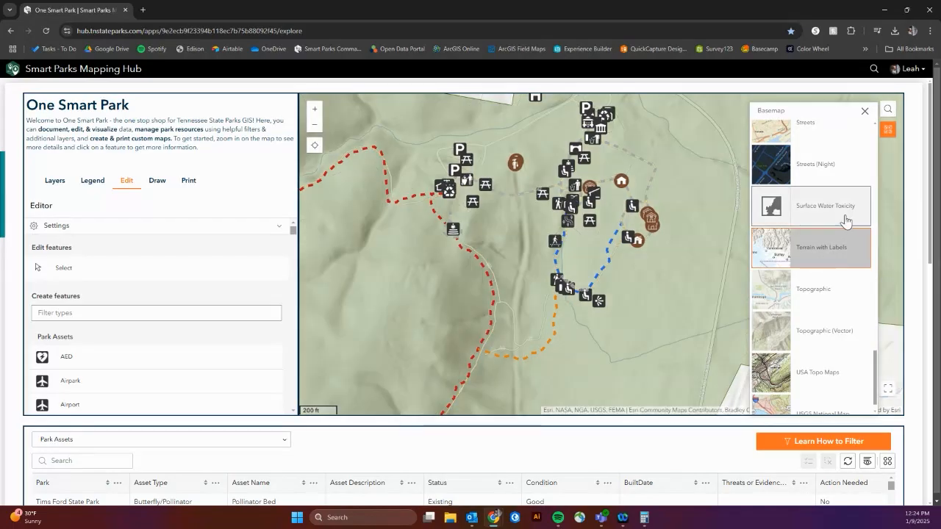
left_click(866, 111)
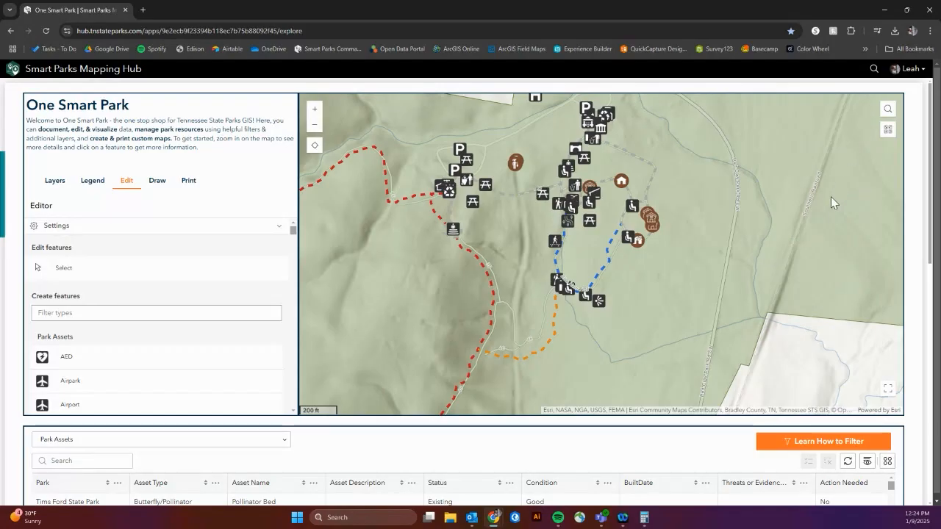
Step: Filter the feature types by "trail plan" and start a new Trail Planning feature
left_click_drag(531, 280, 532, 234)
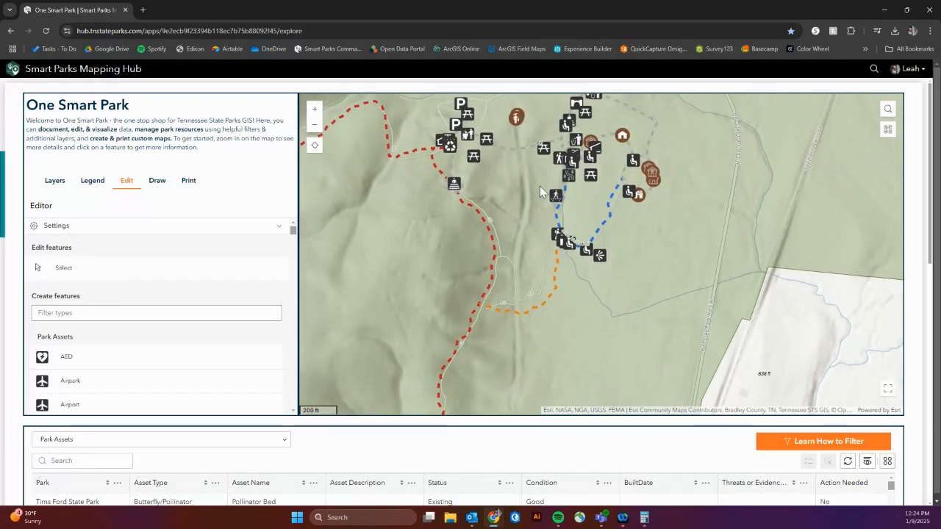
scroll(535, 189, "down", 2)
mouse_move(564, 298)
left_mouse_down()
mouse_move(564, 288)
mouse_move(581, 302)
left_mouse_up()
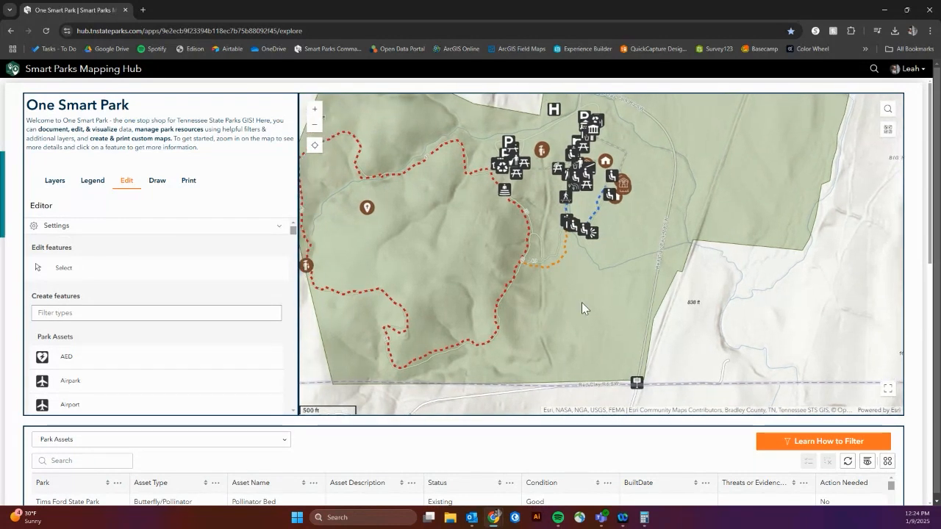
left_click(68, 313)
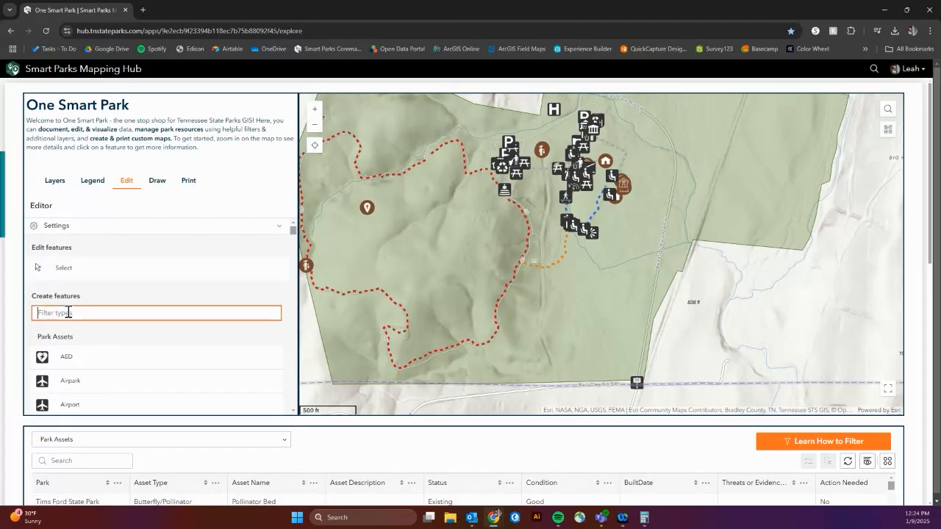
type("trail plan")
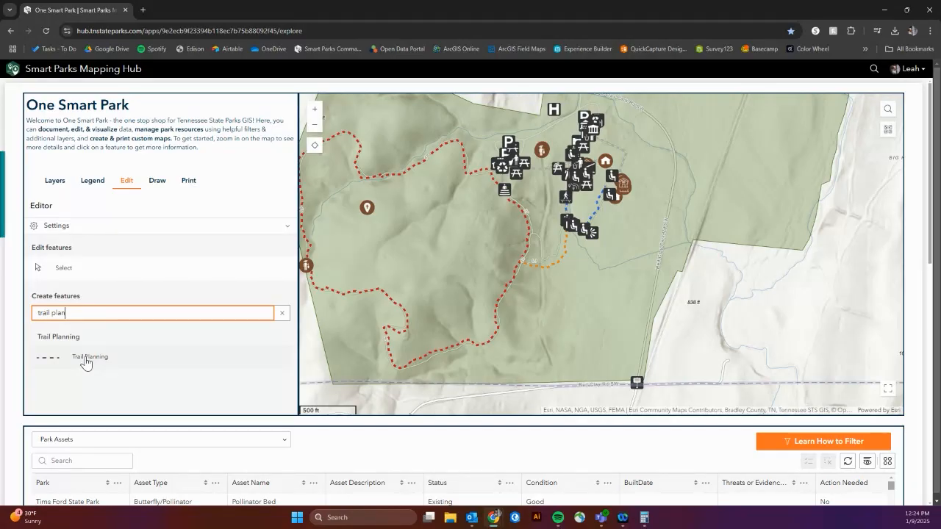
left_click(86, 361)
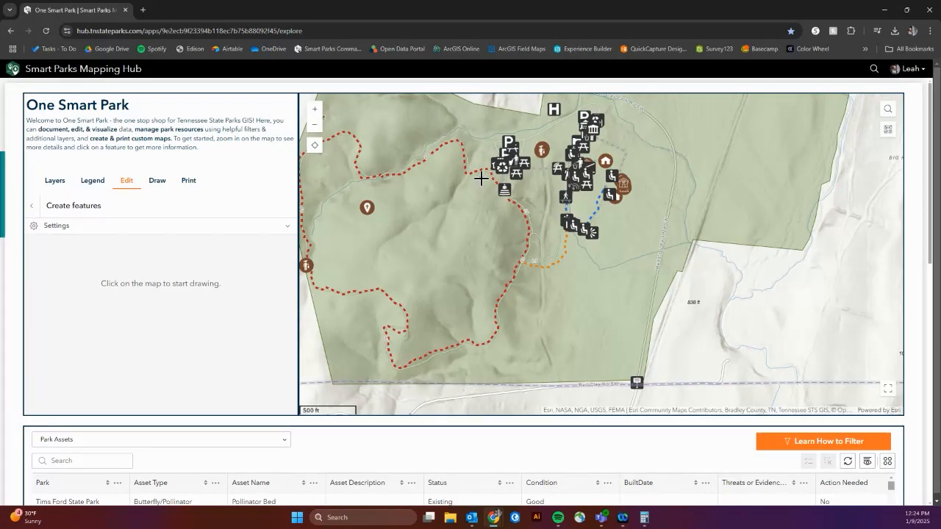
Step: Draw the trail line southward from just below the H marker, crossing the orange trail, to the road at the park's southern boundary
left_click(545, 131)
left_click(545, 167)
left_click(548, 193)
left_click(547, 210)
left_click(544, 228)
left_click(543, 249)
left_click(542, 274)
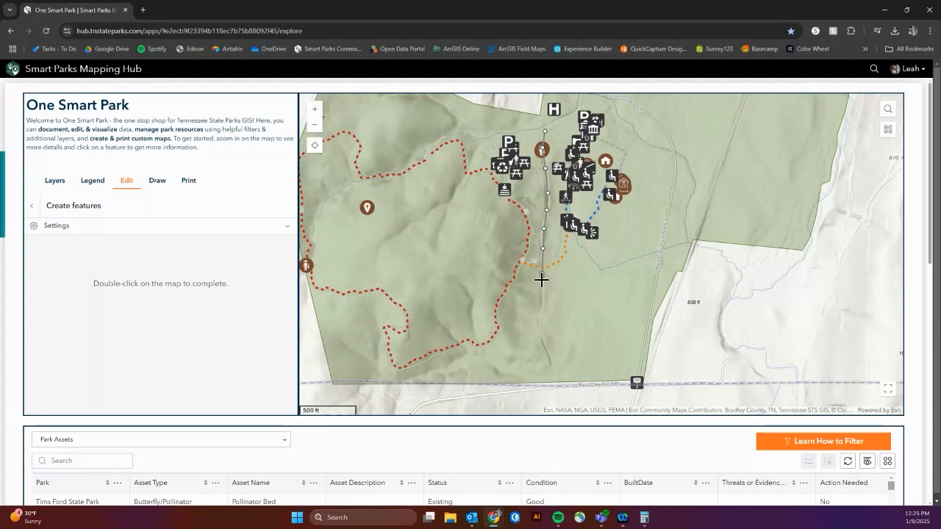
left_click(542, 294)
left_click(541, 312)
left_click(539, 329)
left_click(542, 342)
left_click(549, 357)
left_click(556, 373)
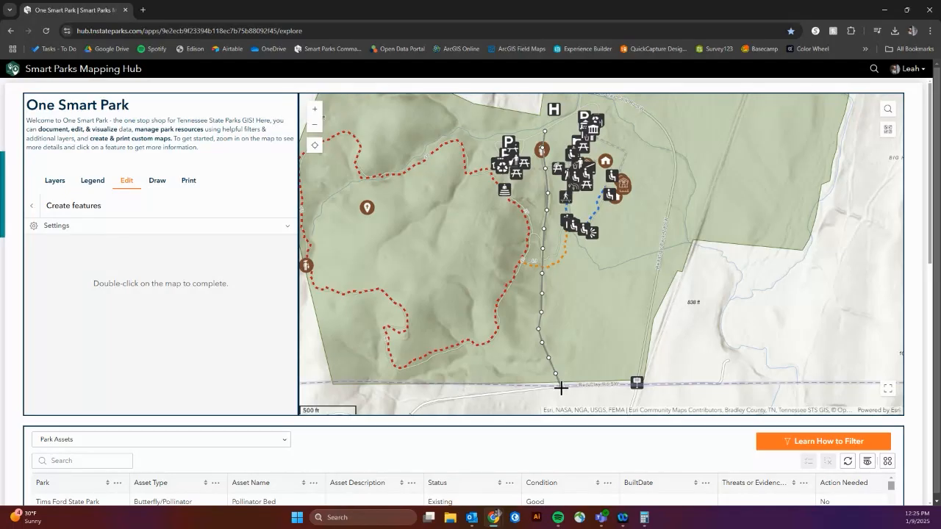
double_click(561, 387)
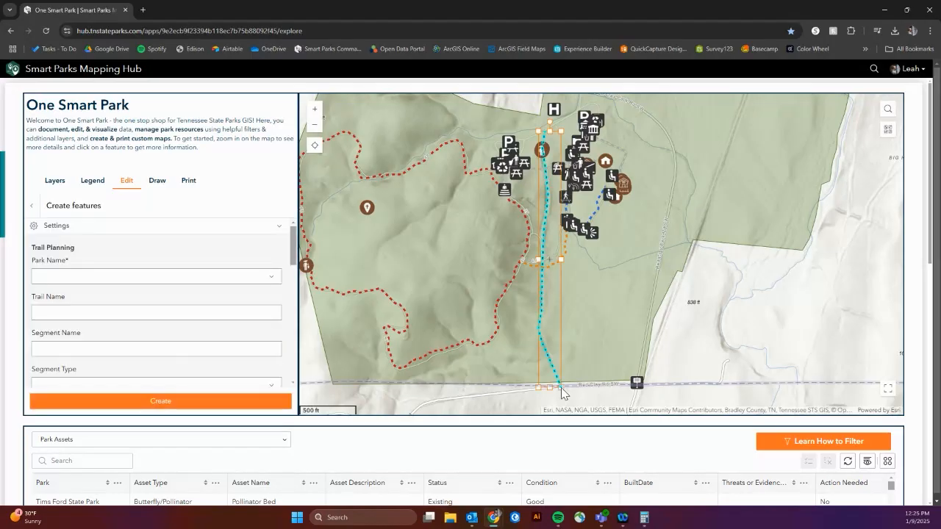
Step: Set the new trail's park name to Red Clay State Historic Park and its trail name to Eternal Flame Trail
left_click(217, 275)
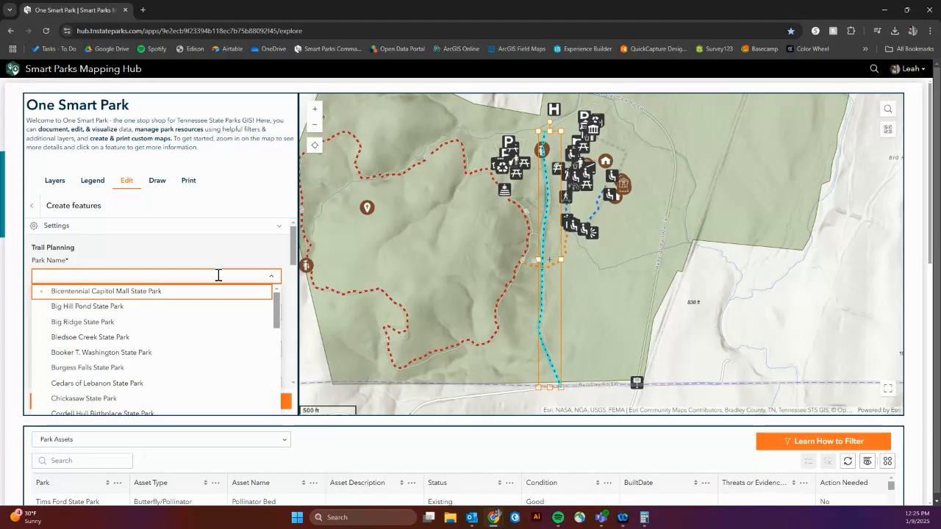
type("red")
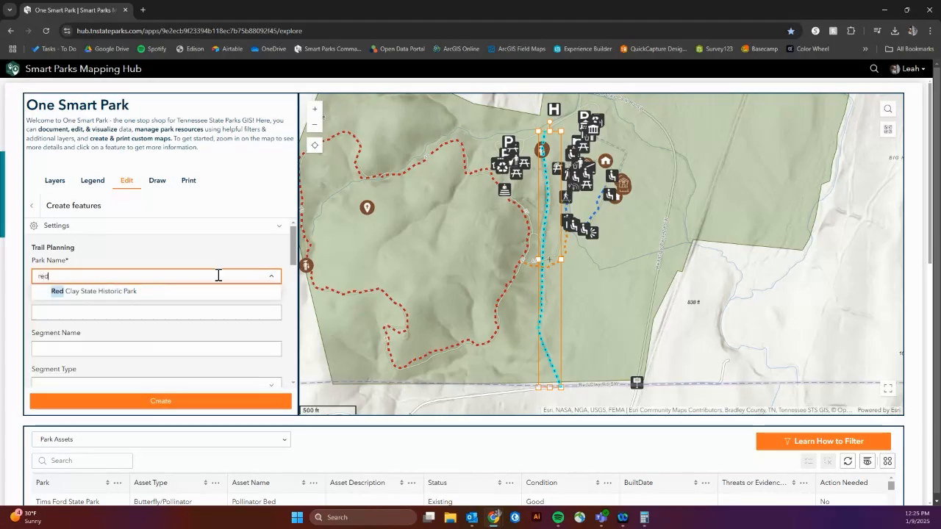
left_click(147, 291)
left_click(110, 314)
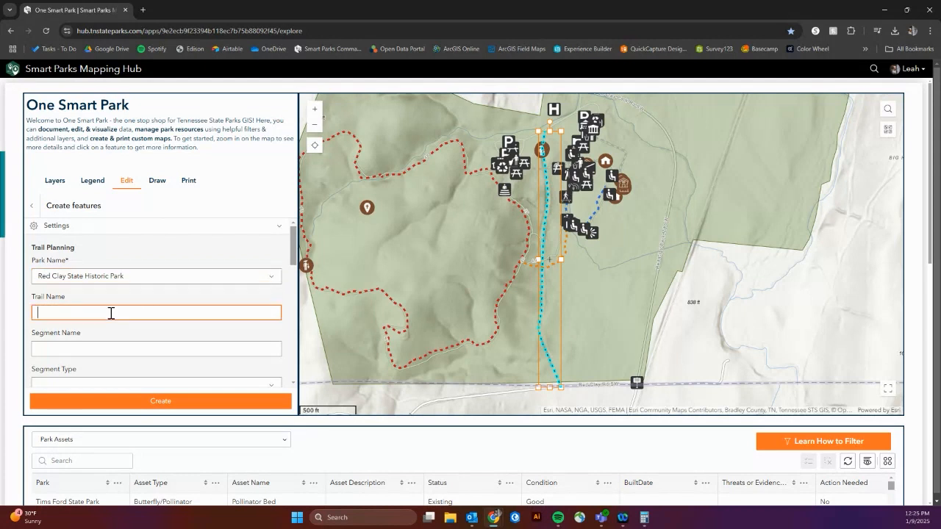
type("Eternal Flame Trail")
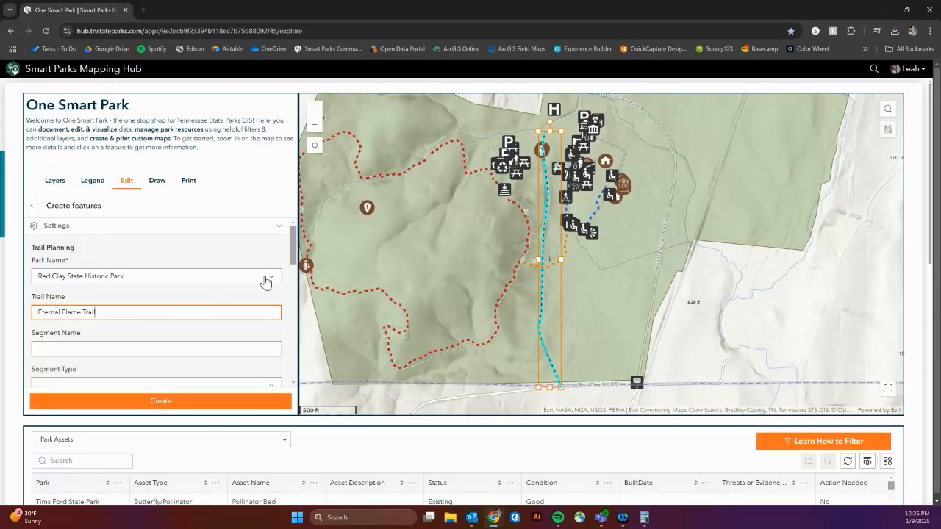
Step: Set the new trail's segment type to Main Trail and its difficulty rating to Easy
left_click_drag(293, 259, 294, 275)
left_click(269, 288)
left_click(120, 319)
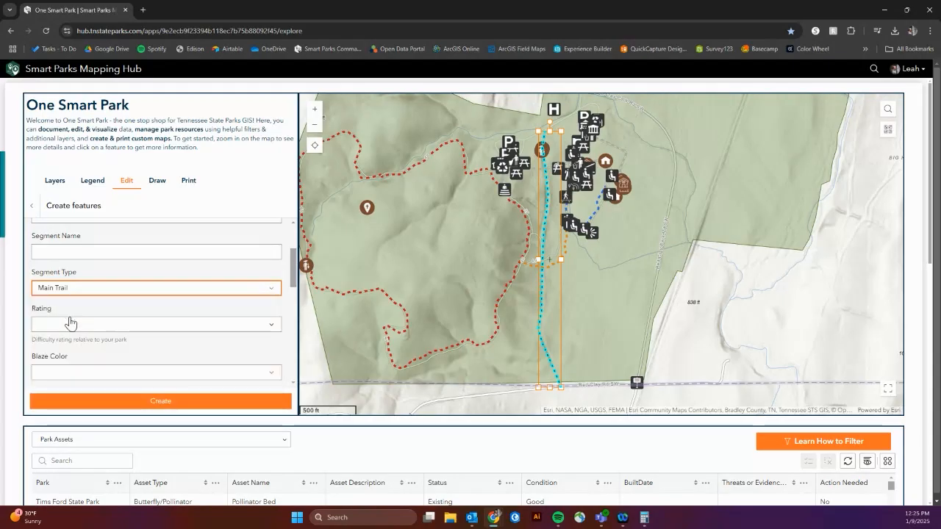
left_click(269, 328)
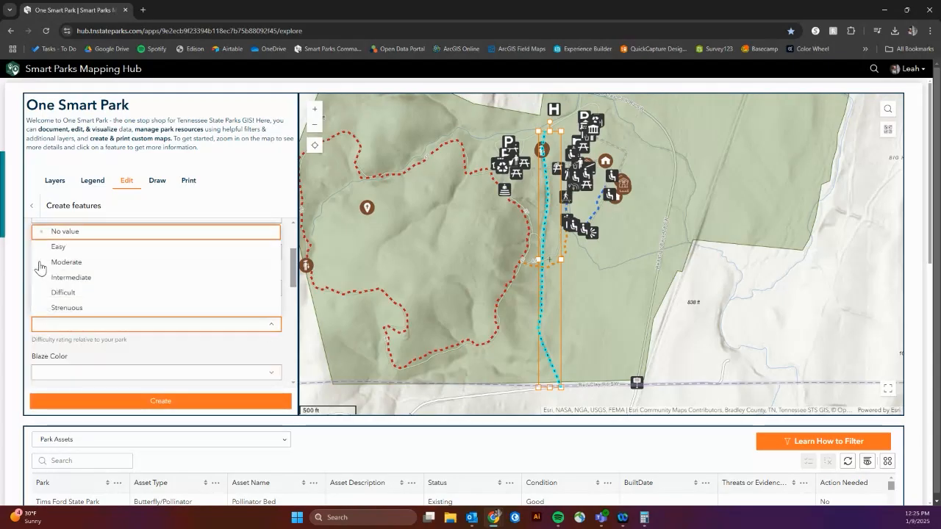
left_click(58, 247)
Step: Set the trail's blaze color to Pink and leave the blaze material empty
left_click_drag(295, 271, 294, 292)
left_click(269, 273)
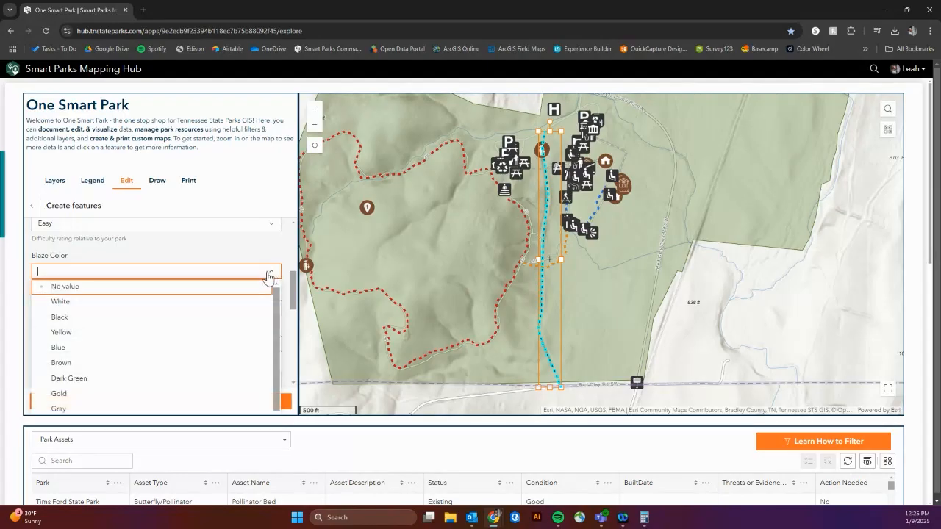
scroll(184, 327, "down", 5)
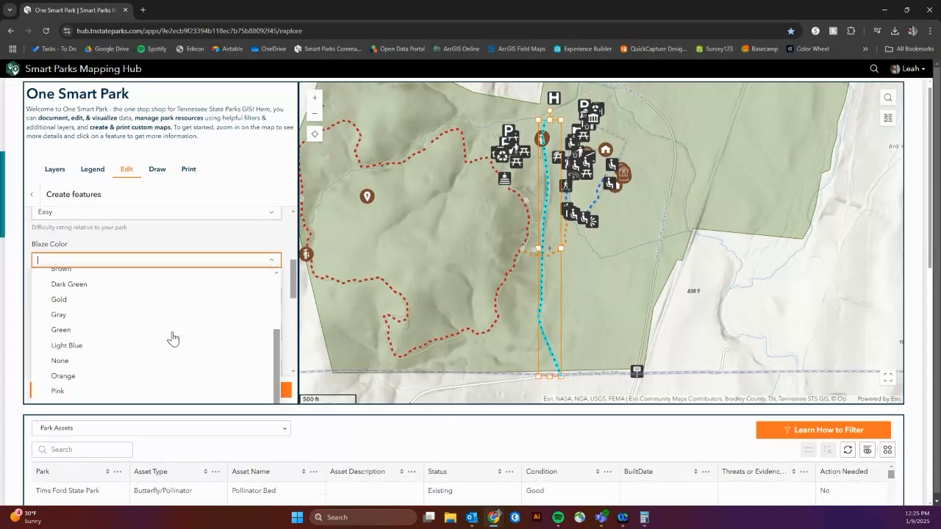
scroll(172, 338, "down", 1)
left_click(93, 356)
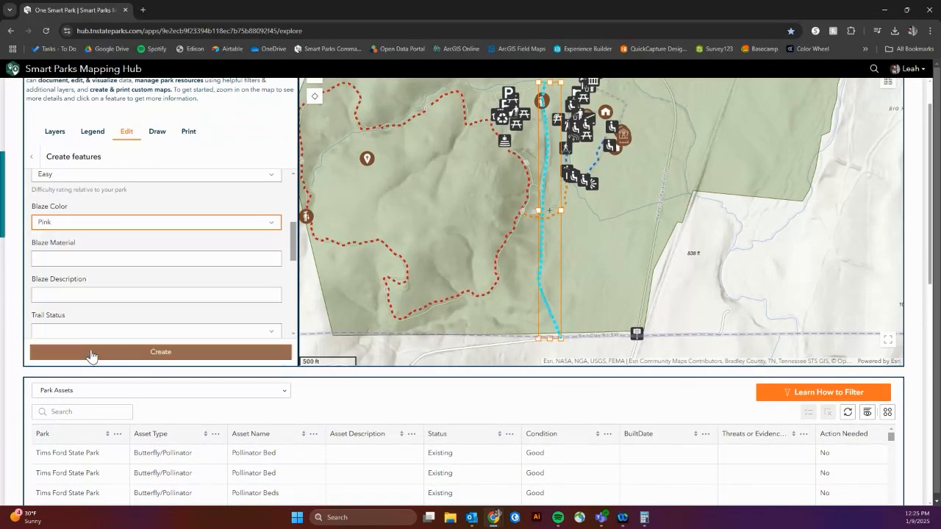
left_click(226, 258)
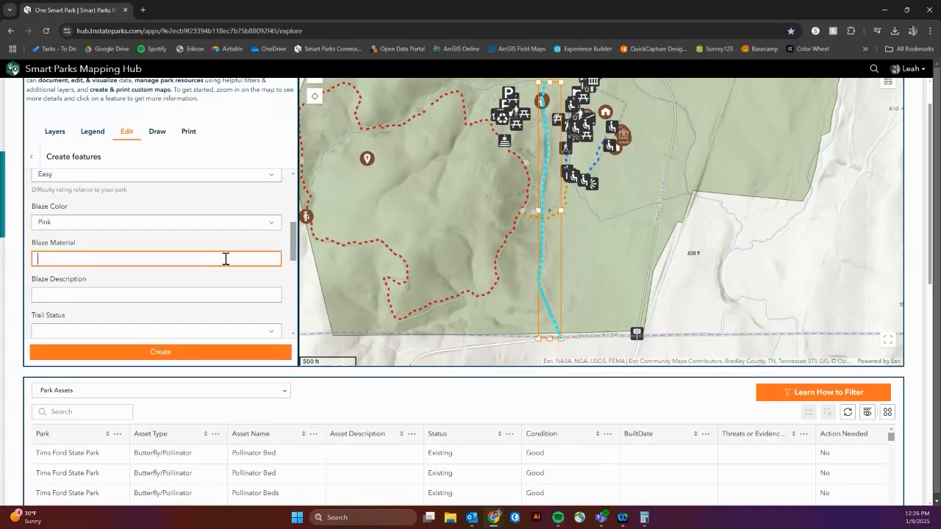
Step: Set the trail status to Proposed and the trail use to Hike/Bike
left_click_drag(297, 247, 296, 269)
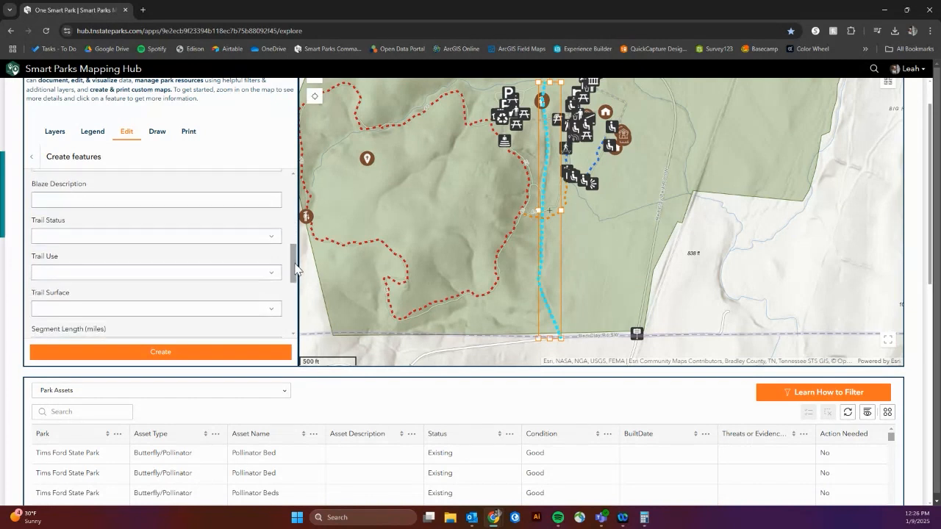
left_click(268, 239)
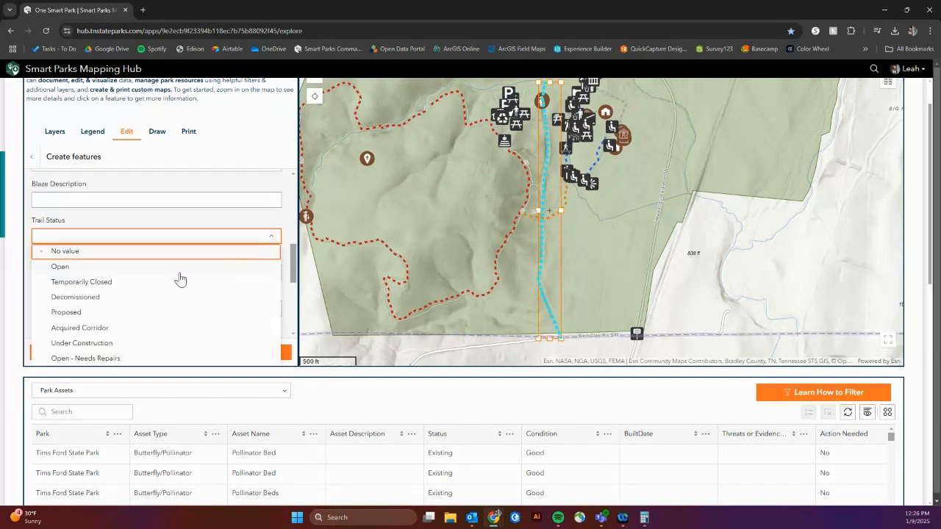
left_click(74, 318)
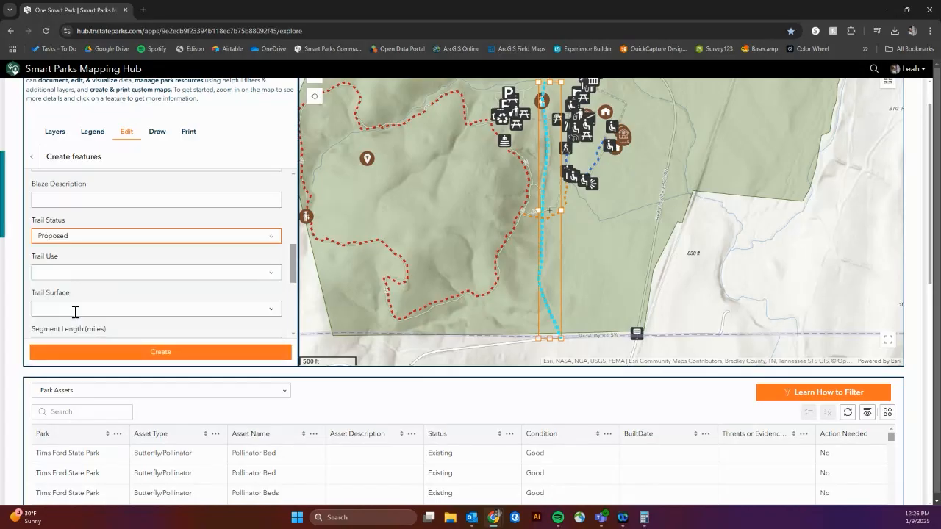
left_click(272, 274)
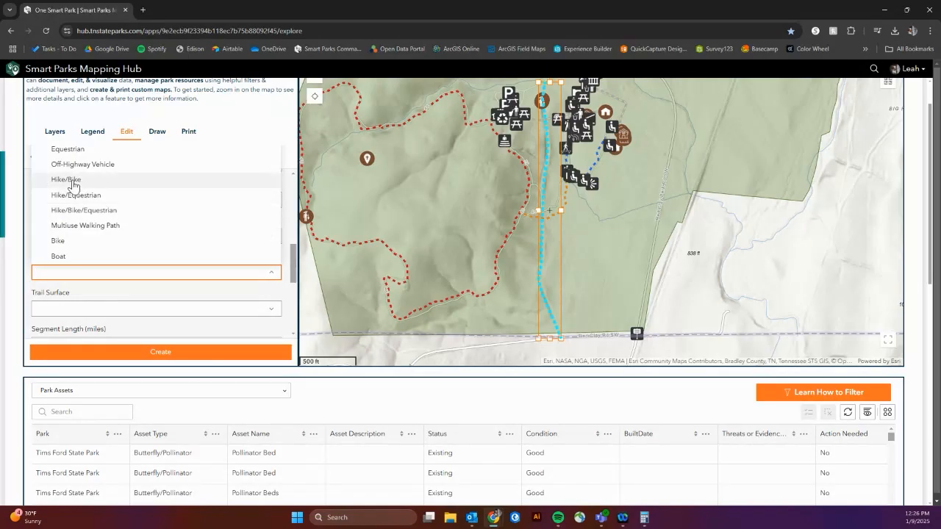
left_click(73, 184)
Step: Set the trail surface to Gravel and HETAP Assessed to No
left_click_drag(296, 275, 294, 287)
scroll(294, 286, "down", 1)
left_click(271, 238)
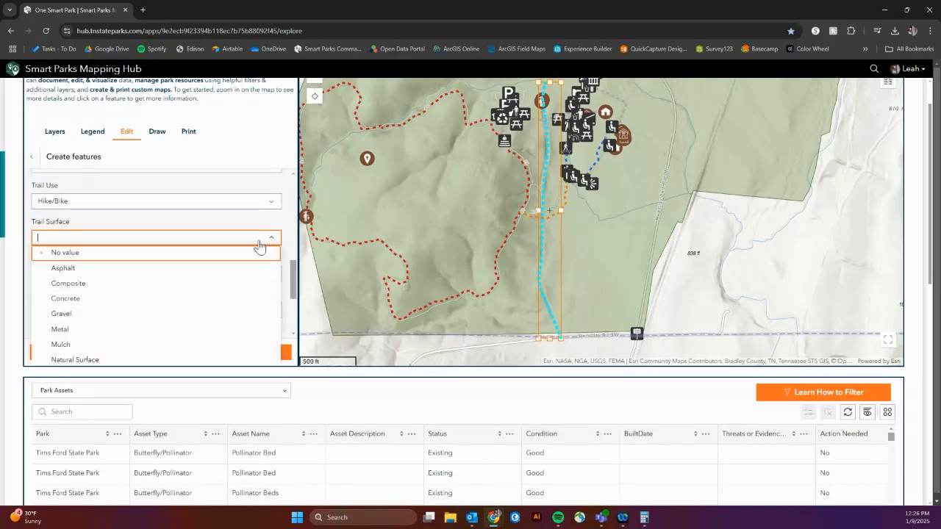
left_click(64, 313)
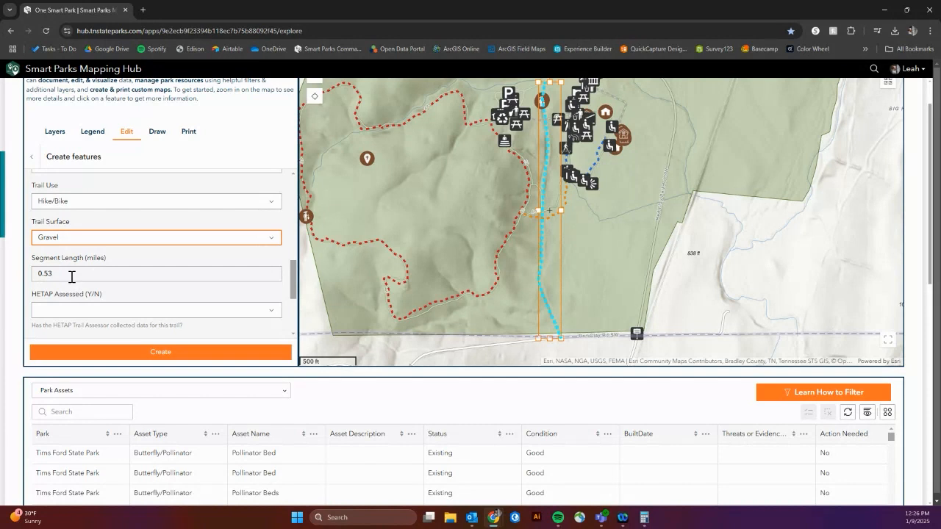
left_click_drag(295, 287, 295, 306)
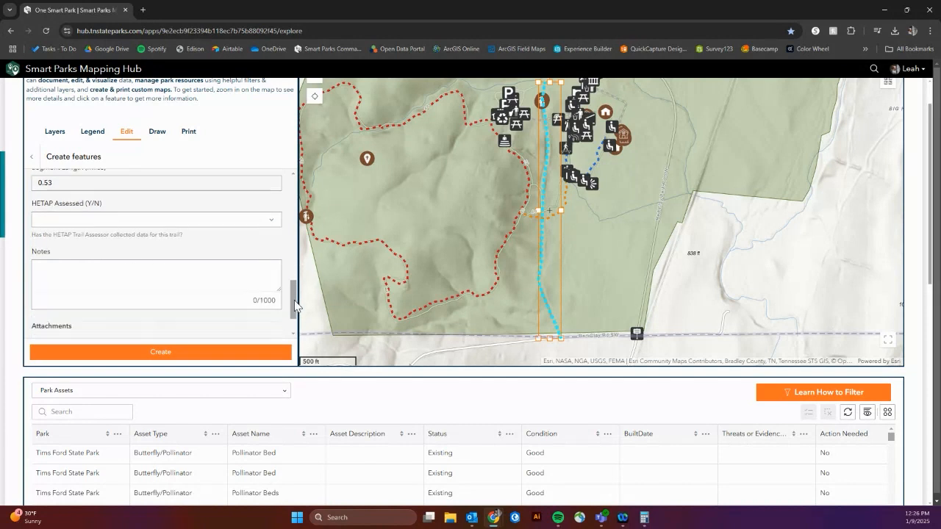
left_click(273, 222)
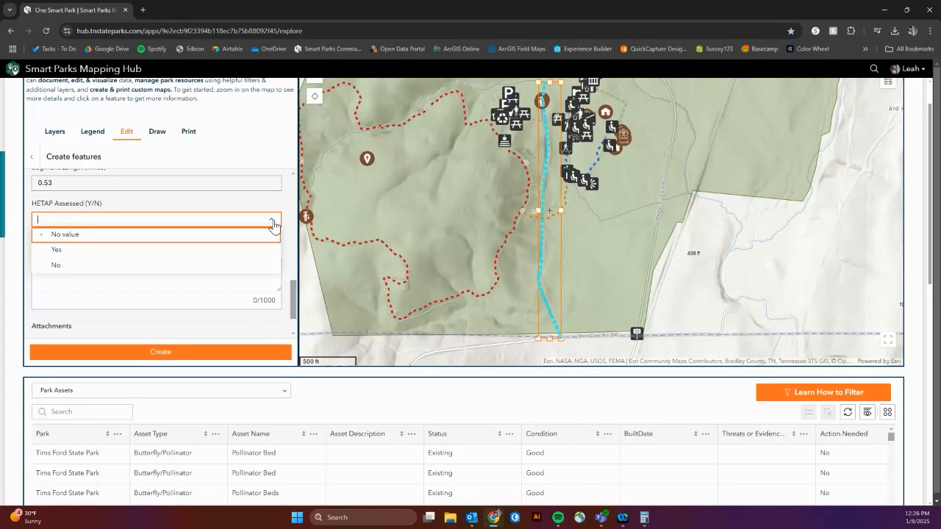
left_click(81, 267)
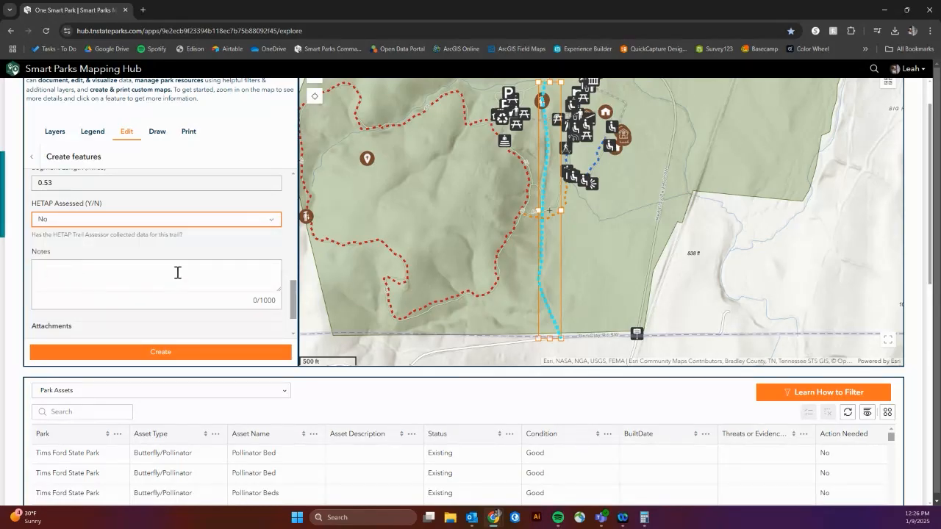
Step: Leave the notes and attachments empty and create the Eternal Flame Trail feature
left_click_drag(294, 297, 292, 309)
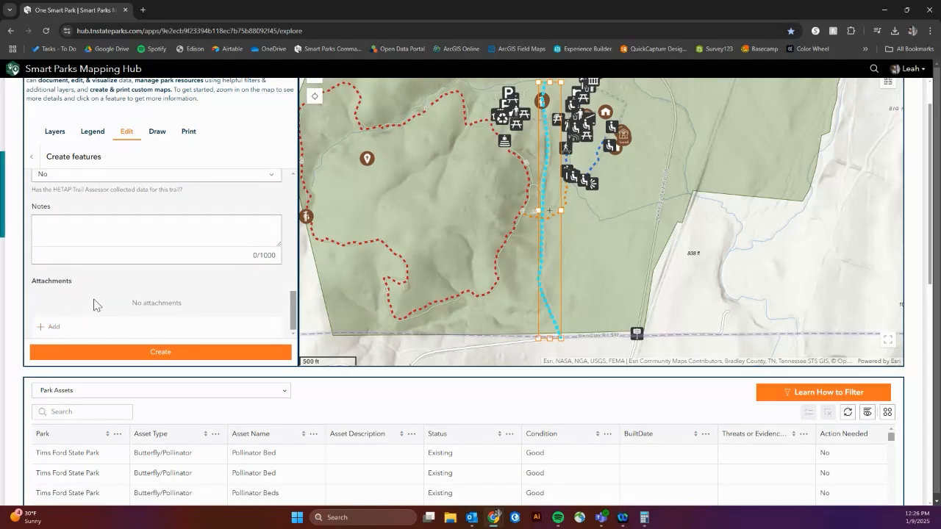
left_click(170, 357)
left_click(170, 357)
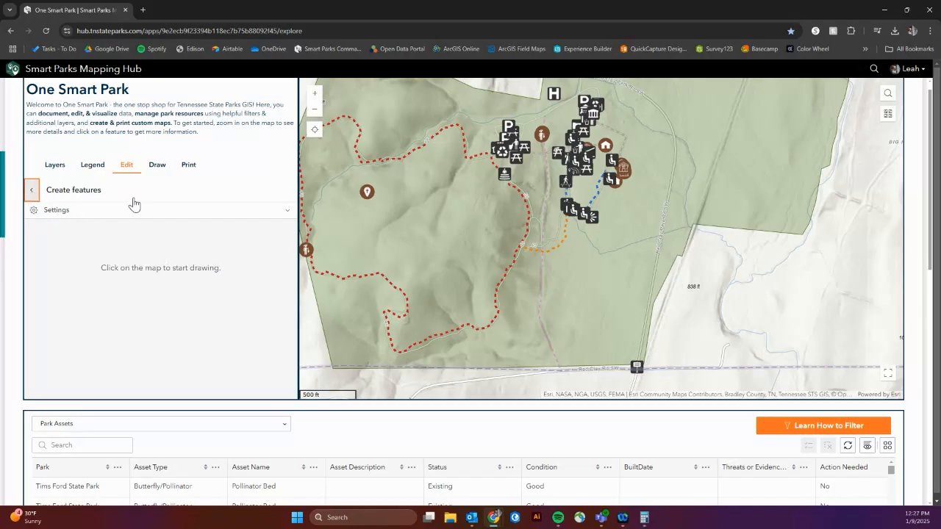
Step: Filter the feature types by "trailhead" and place a Trailhead point where the new trail meets the road at the park's southern boundary
left_click(63, 298)
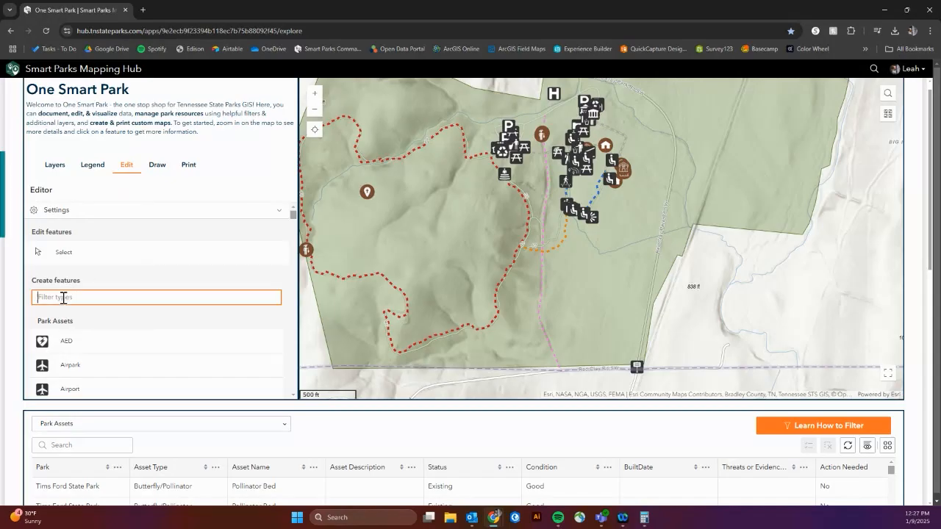
type("trailhead")
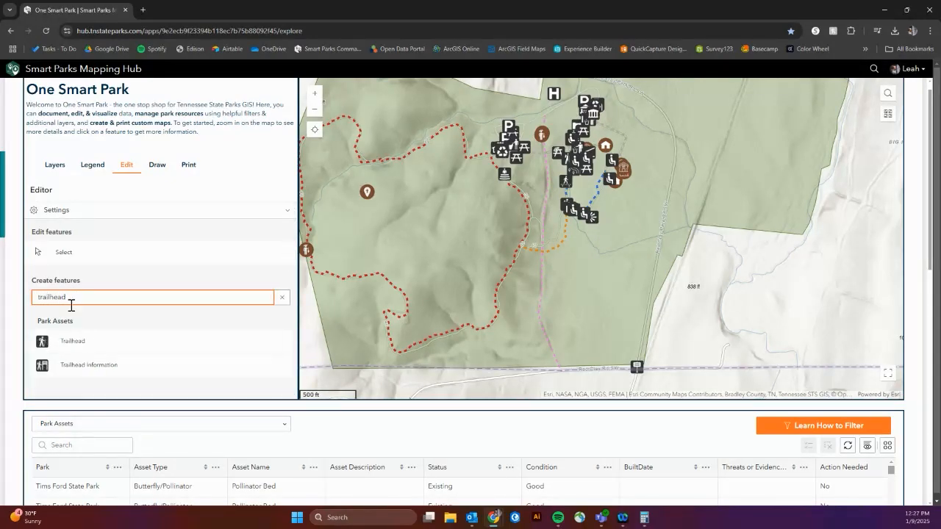
left_click(75, 341)
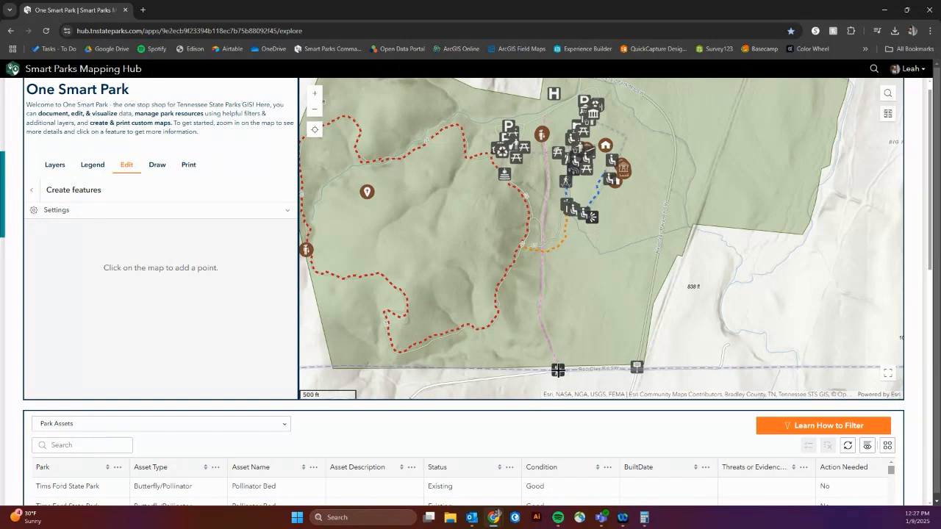
left_click(558, 370)
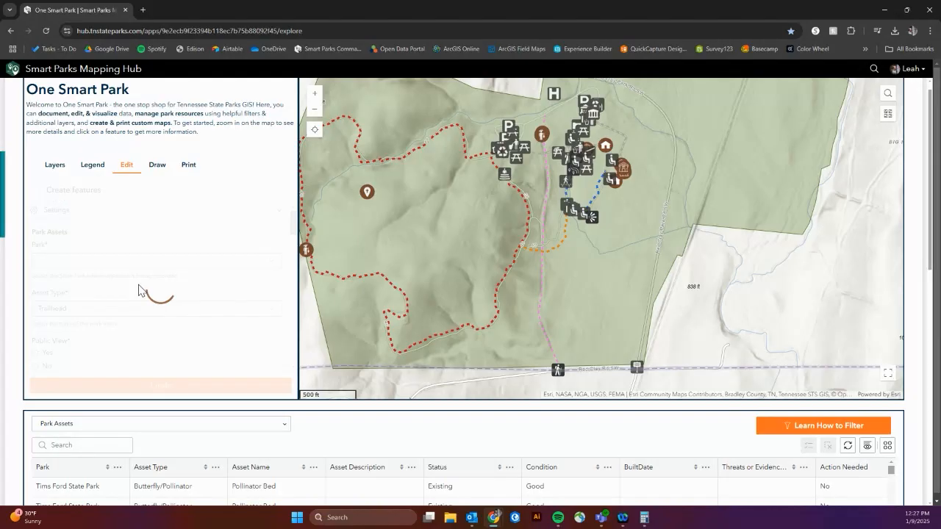
Step: Assign the trailhead to Red Clay State Historic Park and set its Public View to No
left_click(166, 261)
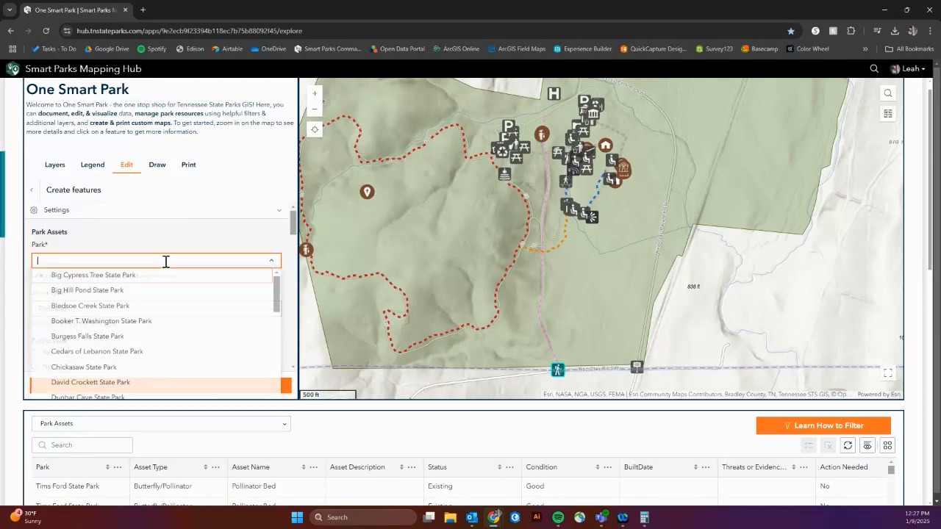
type("red")
left_click(140, 276)
scroll(132, 294, "down", 1)
scroll(132, 294, "down", 1)
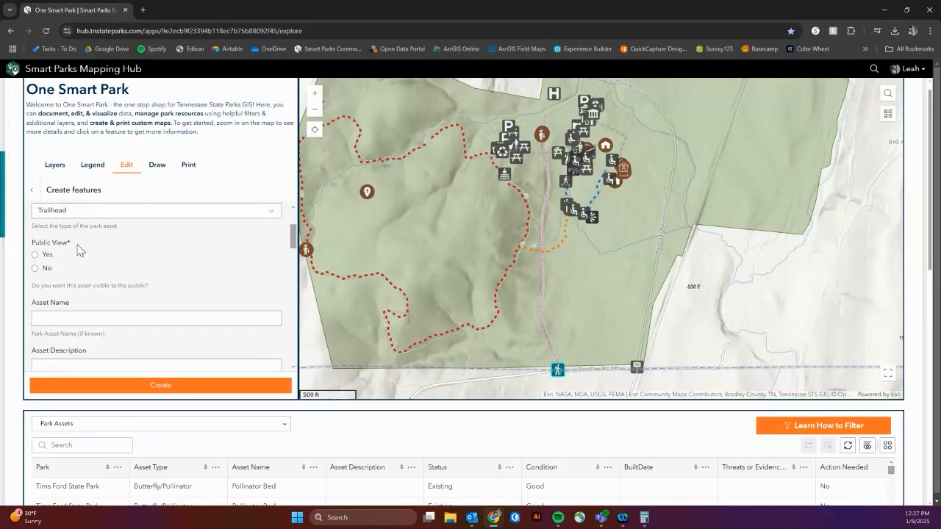
left_click(33, 269)
Step: Name the trailhead asset "Eternal Flame Trail Head" and describe it as "5 parking spots and kiosk"
scroll(122, 273, "down", 1)
left_click(81, 270)
type("ternal Flame")
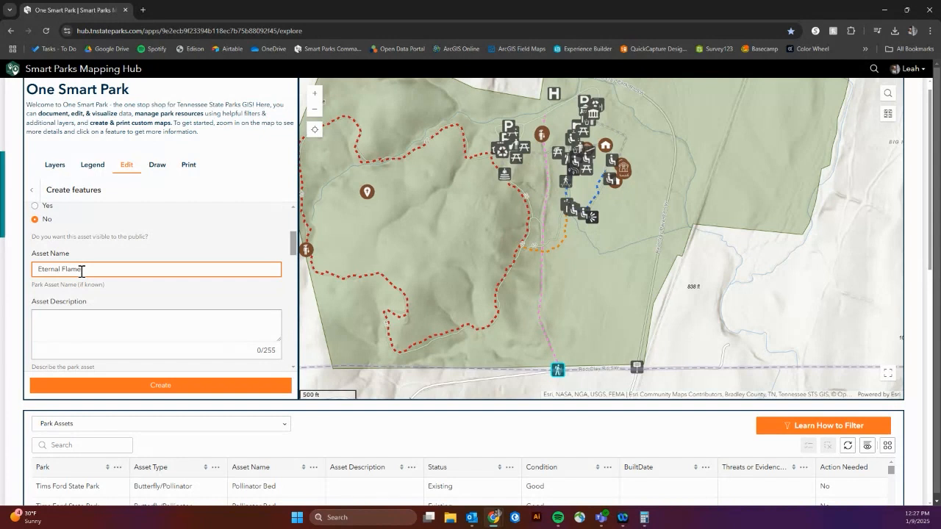
type("Trail Head")
scroll(99, 324, "down", 1)
left_click(246, 272)
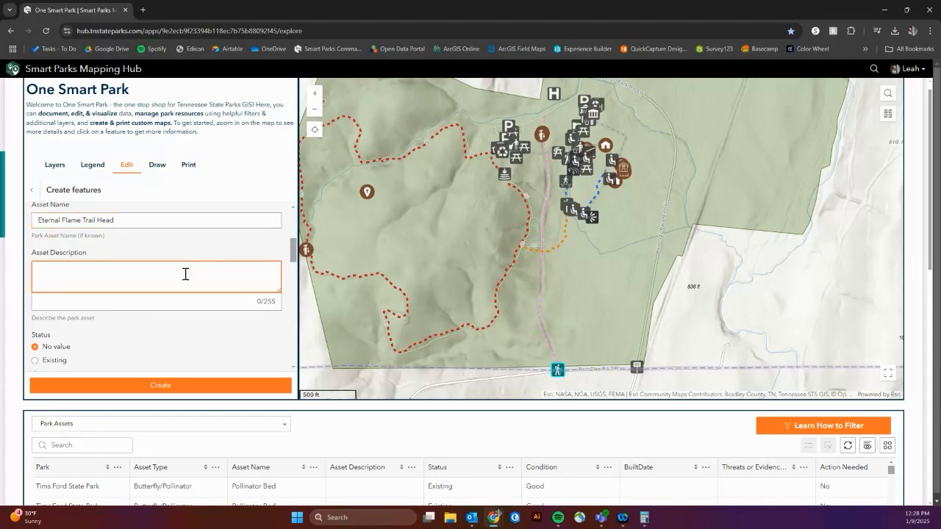
type("5 parking spots and kiosk")
Step: Choose a status for the trailhead, leave its notes and attachments empty, and create the feature
scroll(184, 274, "down", 3)
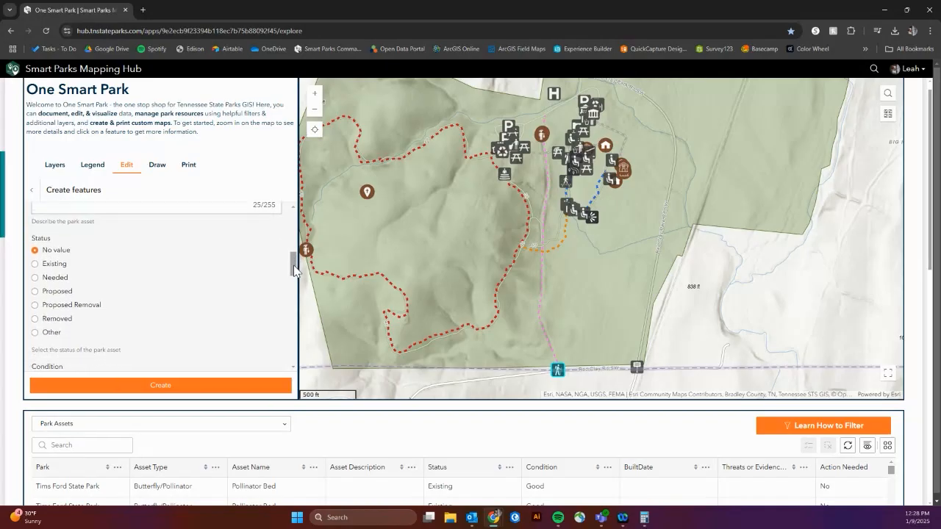
left_click(35, 275)
left_click_drag(294, 272, 297, 345)
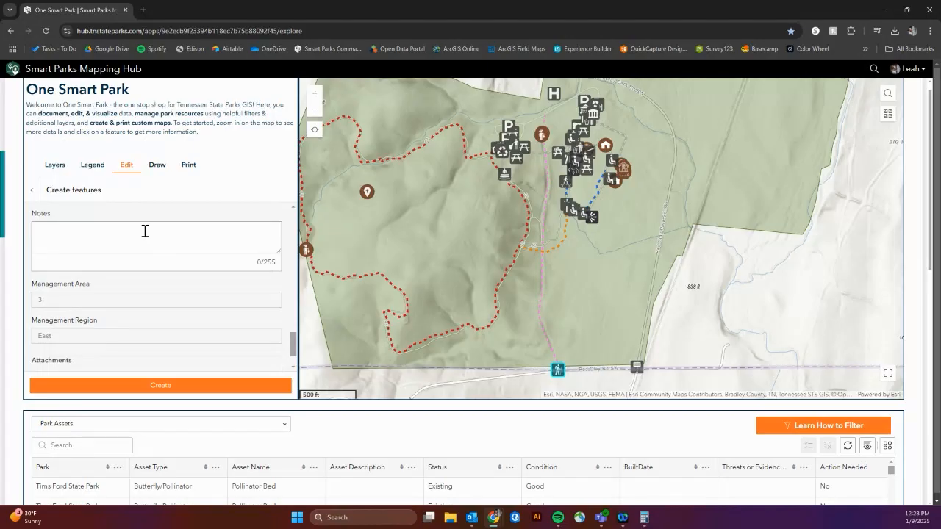
left_click_drag(297, 339, 298, 356)
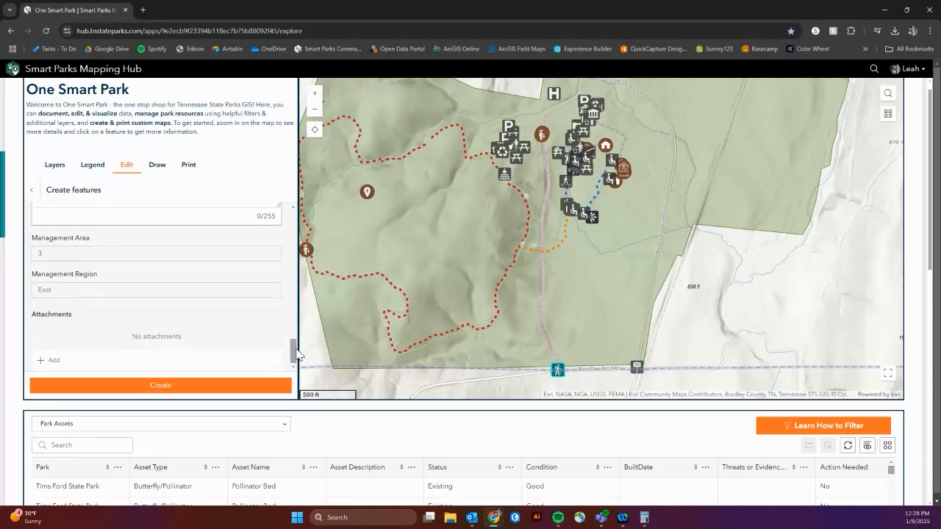
left_click(162, 387)
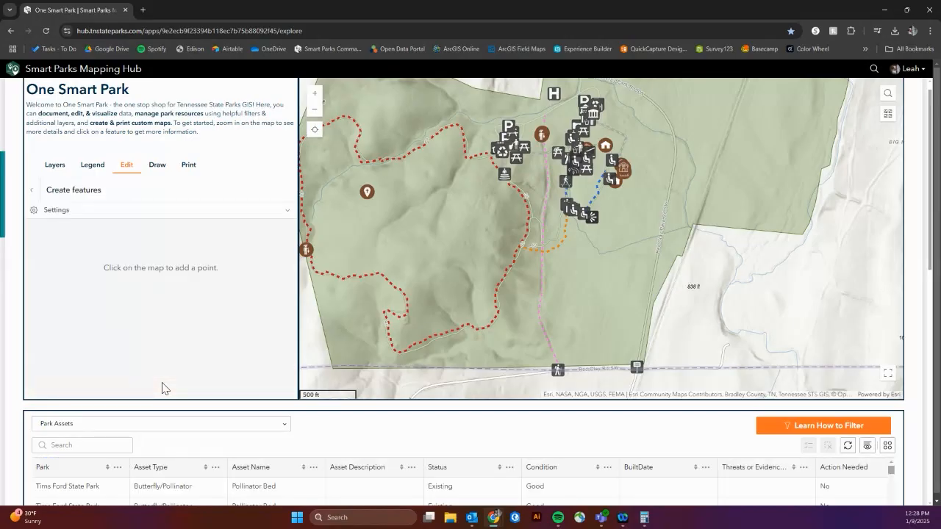
Step: Return to the feature types, filter them by "misc" and start a new Misc - Polygon/Area feature
left_click(33, 193)
left_click(68, 298)
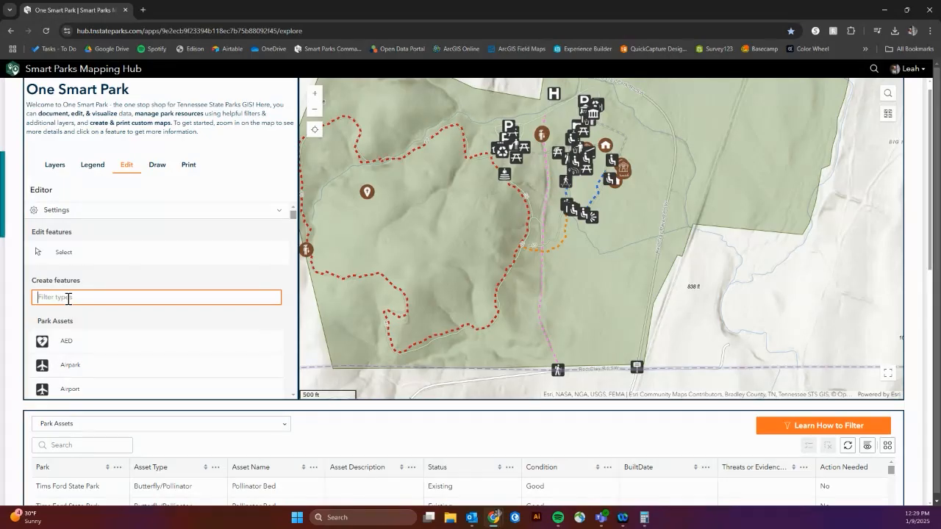
type("misc")
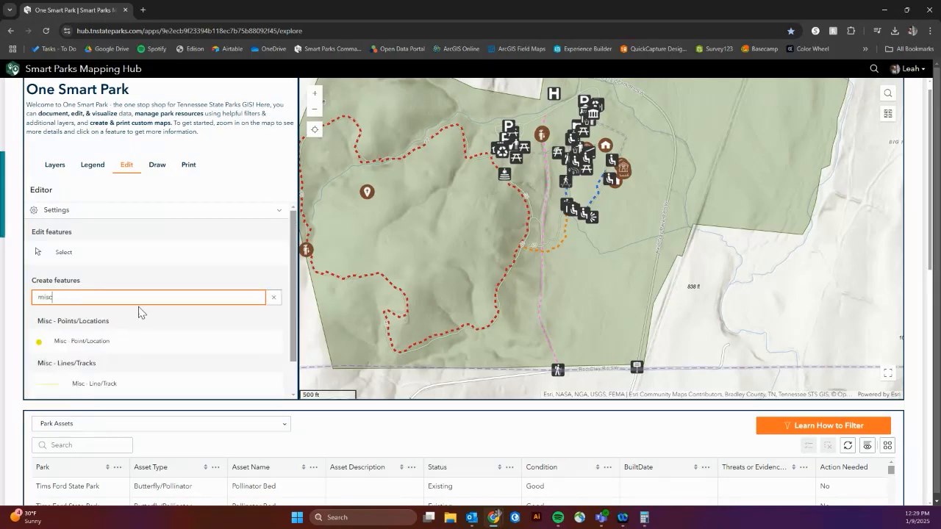
scroll(149, 312, "down", 1)
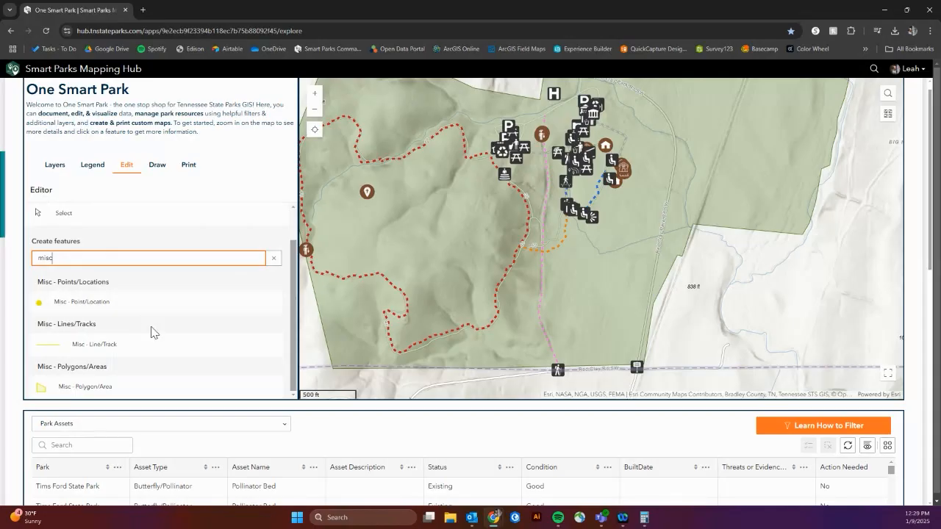
left_click(101, 394)
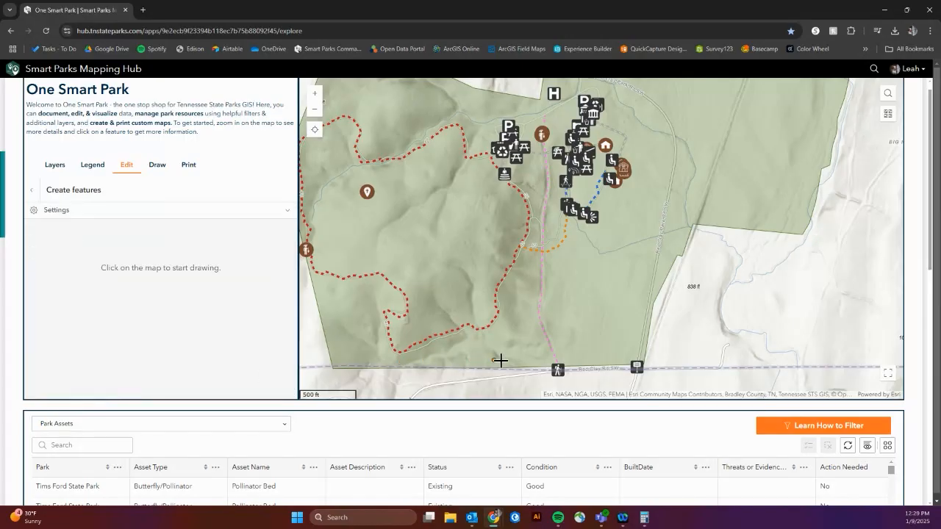
Step: Draw a four-sided area along the east side of the proposed trail's southern end, just north of Red Clay Rd SW
scroll(581, 378, "up", 3)
scroll(581, 378, "up", 1)
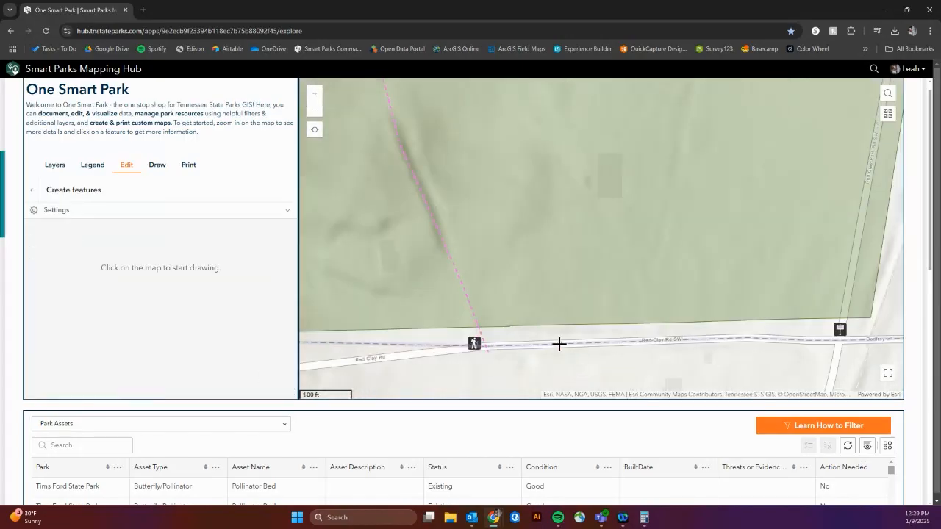
left_click(479, 327)
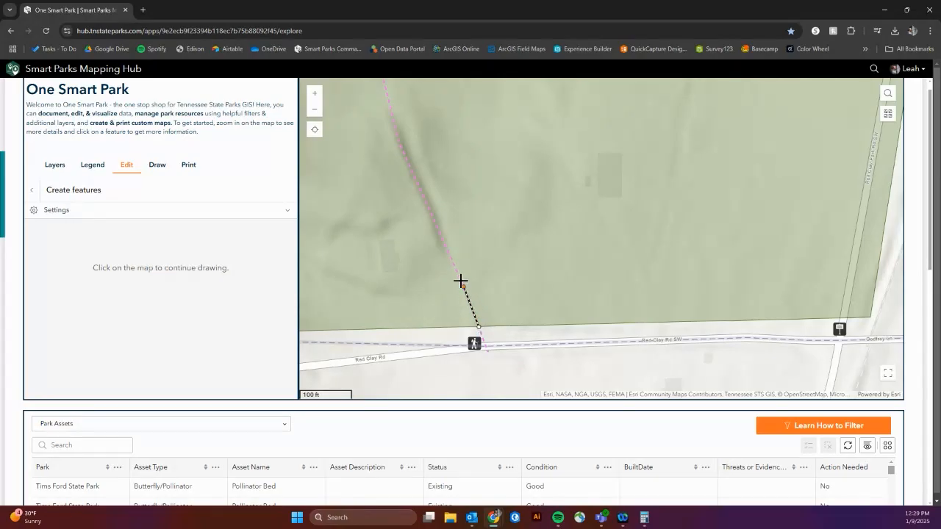
left_click(441, 236)
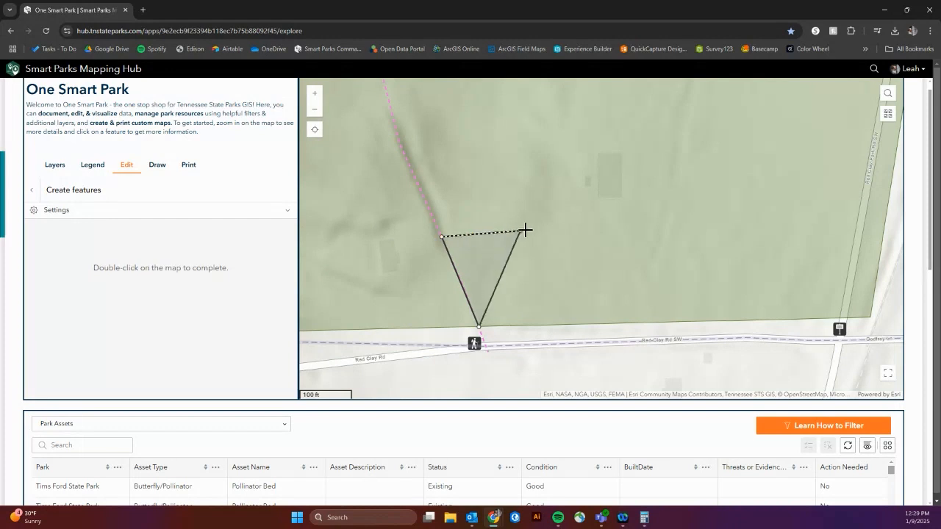
left_click(567, 226)
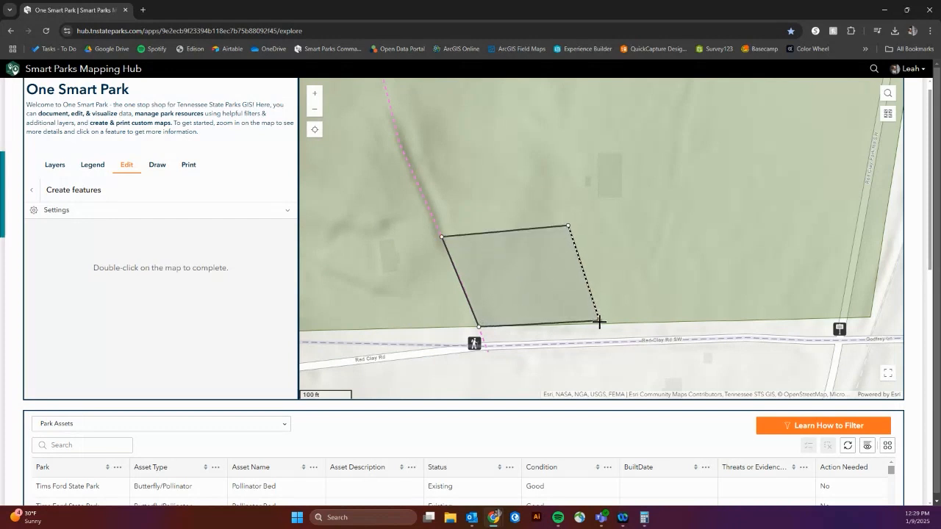
left_click(601, 324)
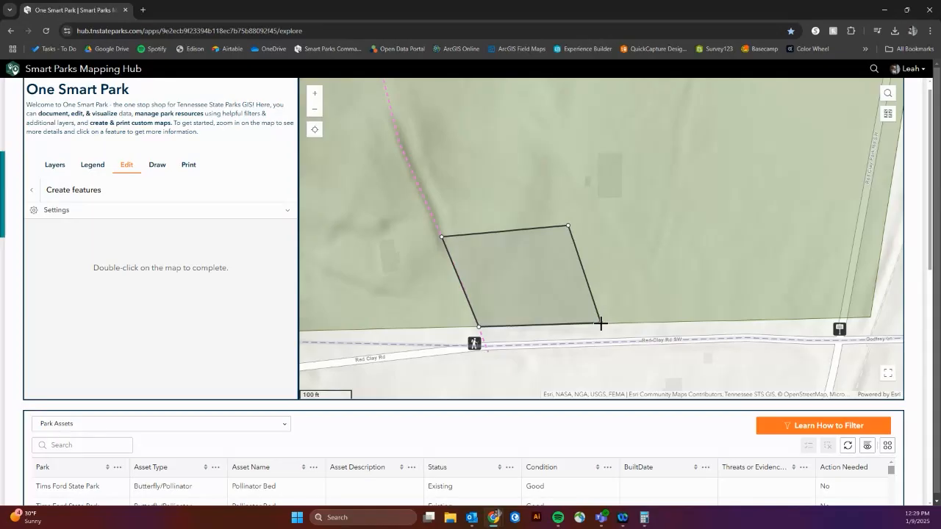
double_click(602, 328)
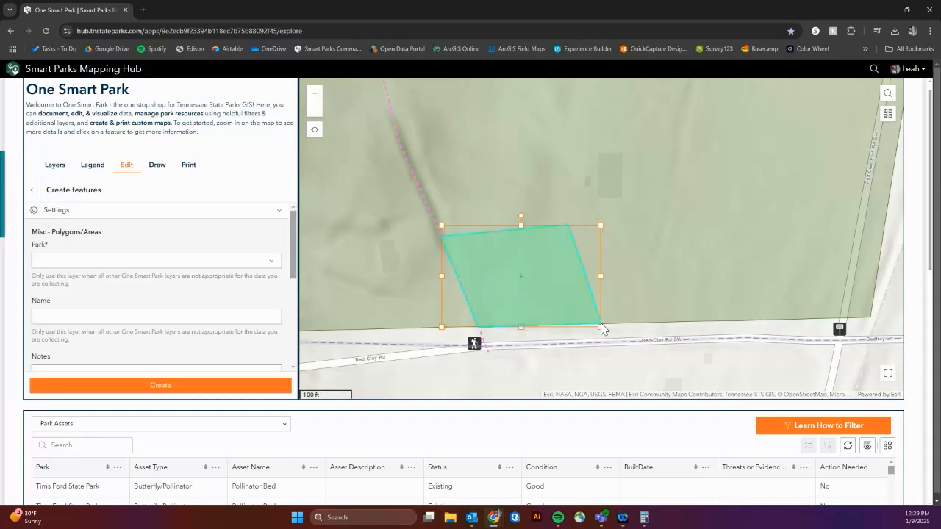
Step: Assign the new area to Red Clay State Historic Park and name it "South Parking Lot"
left_click(182, 260)
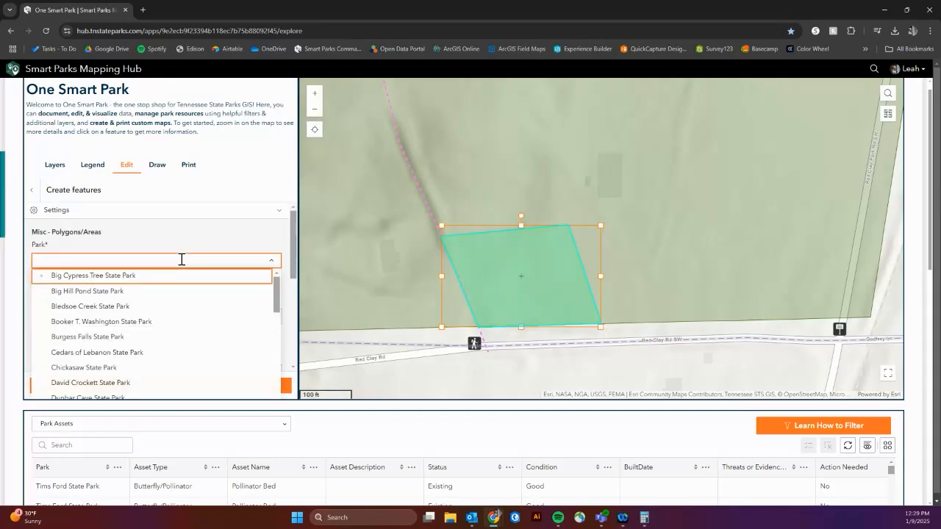
type("red")
left_click(151, 276)
scroll(145, 281, "down", 1)
left_click(117, 270)
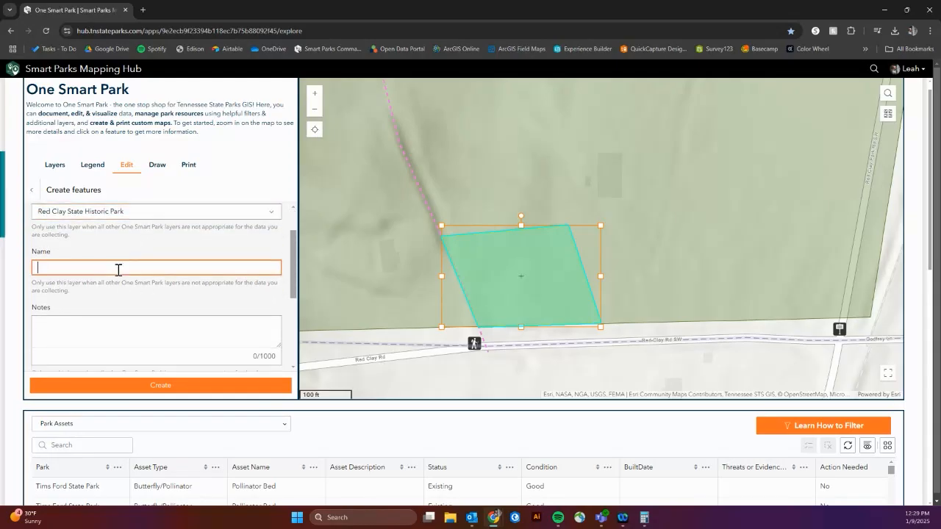
type("South Parking Lot")
Step: Enter "5 spots, gravel" as the area's notes and create the feature without attachments
scroll(96, 279, "down", 1)
left_click(84, 276)
type("5 spots")
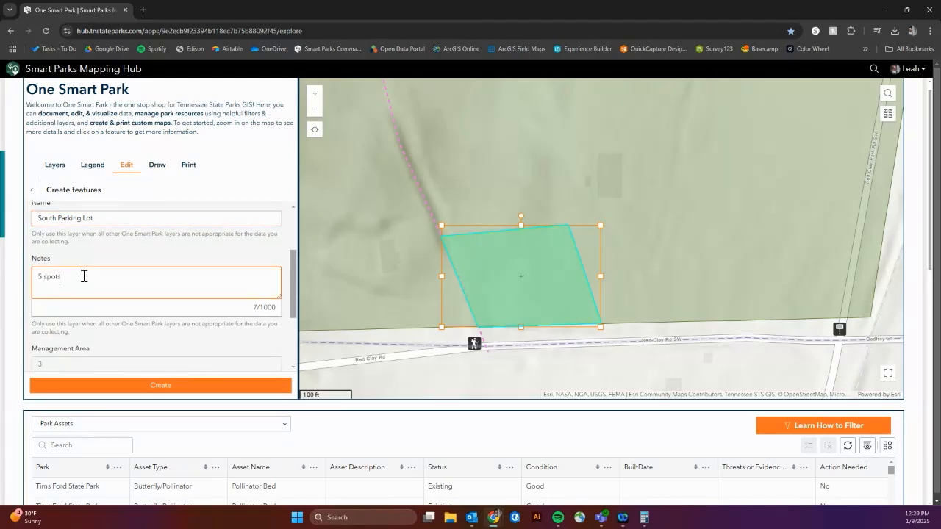
type(", gravel")
scroll(132, 276, "down", 1)
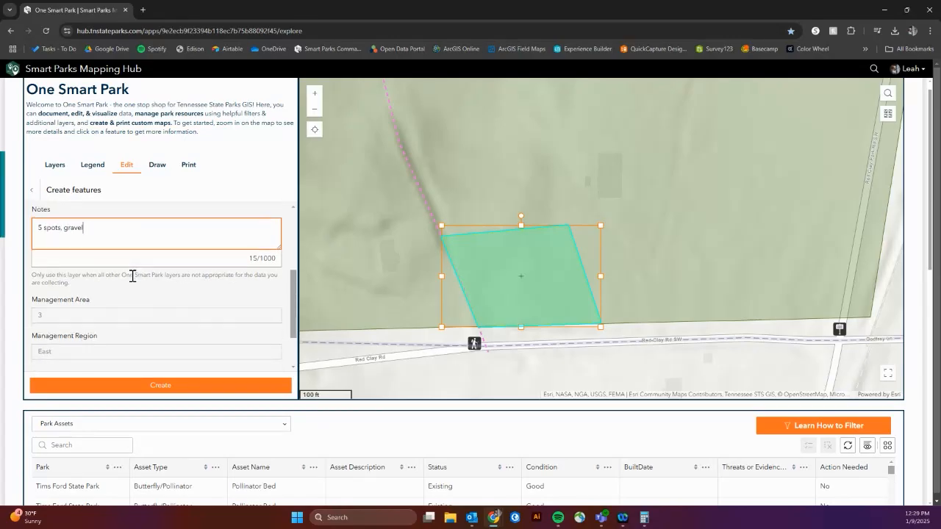
scroll(133, 276, "up", 2)
scroll(129, 278, "down", 2)
scroll(130, 265, "down", 2)
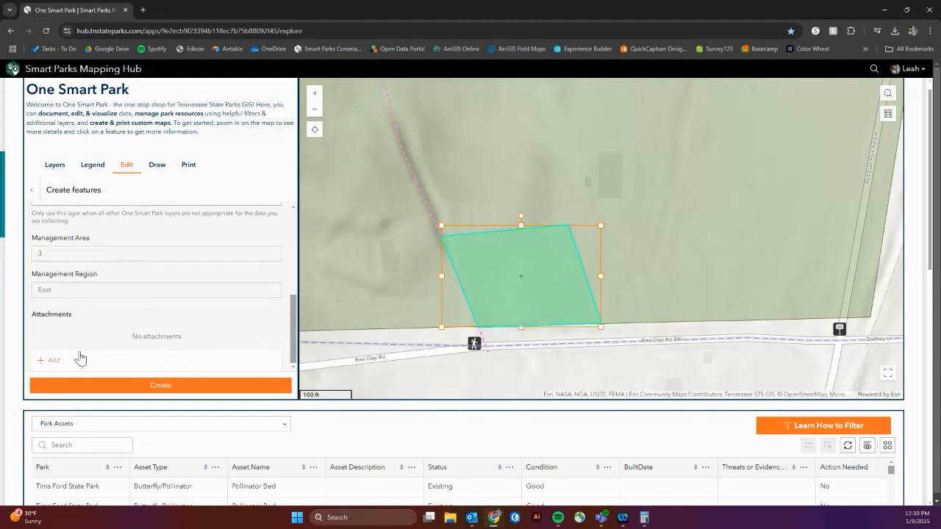
left_click(164, 390)
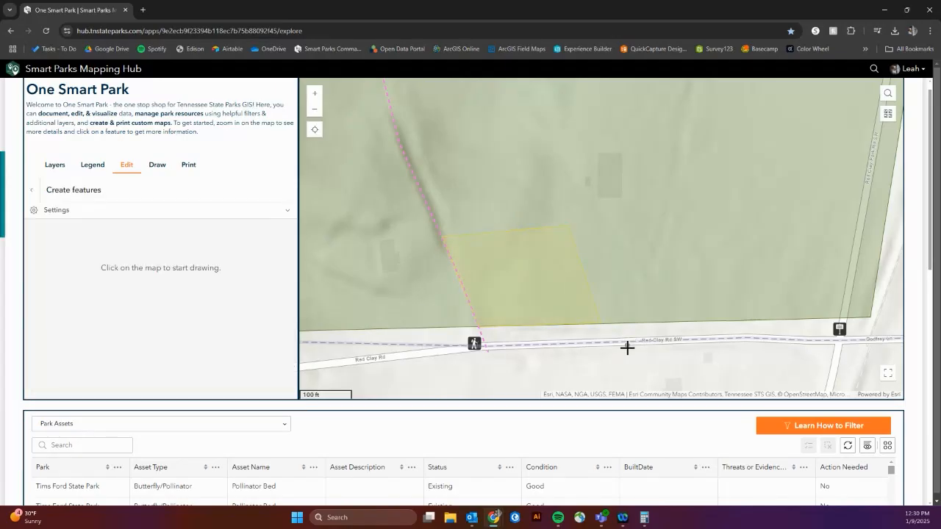
Step: Select the southern of the two adjacent cultural resource points near the trail's north end and name it "Eternal Flame"
scroll(634, 344, "down", 2)
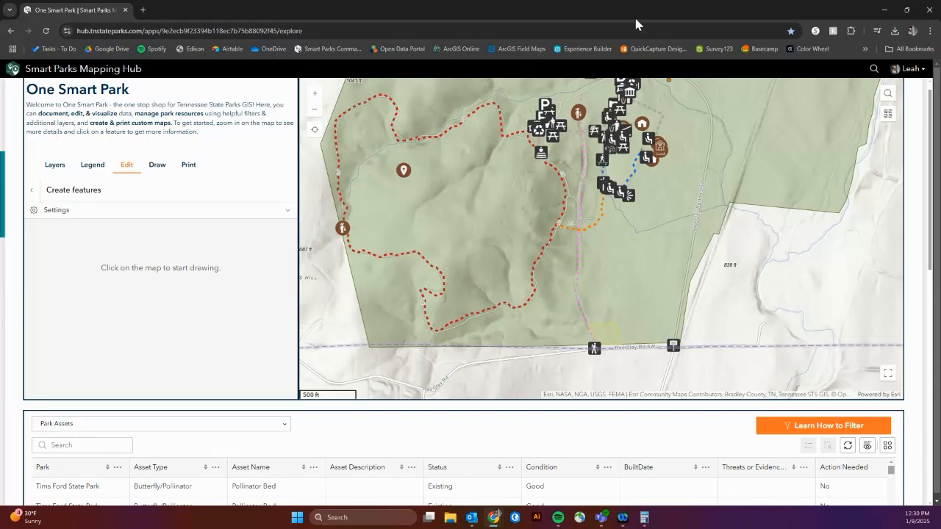
scroll(601, 88, "up", 2)
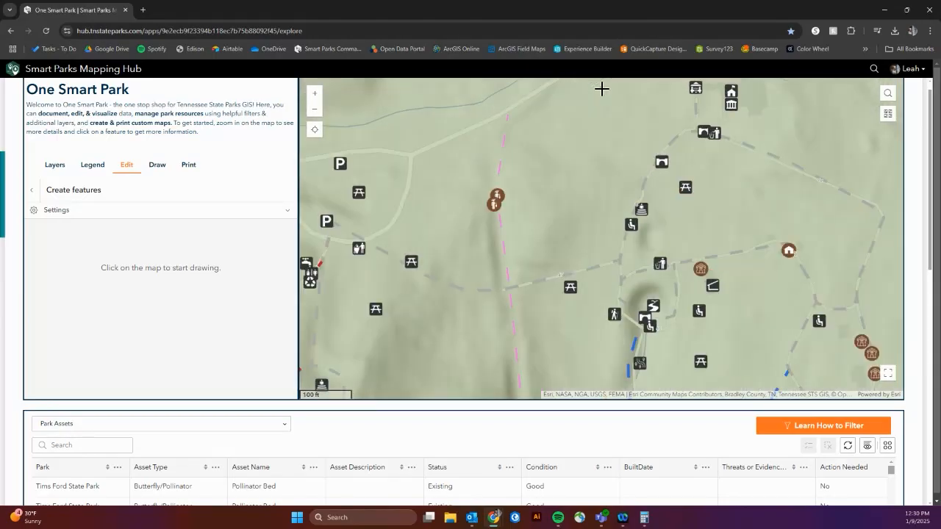
left_click(32, 193)
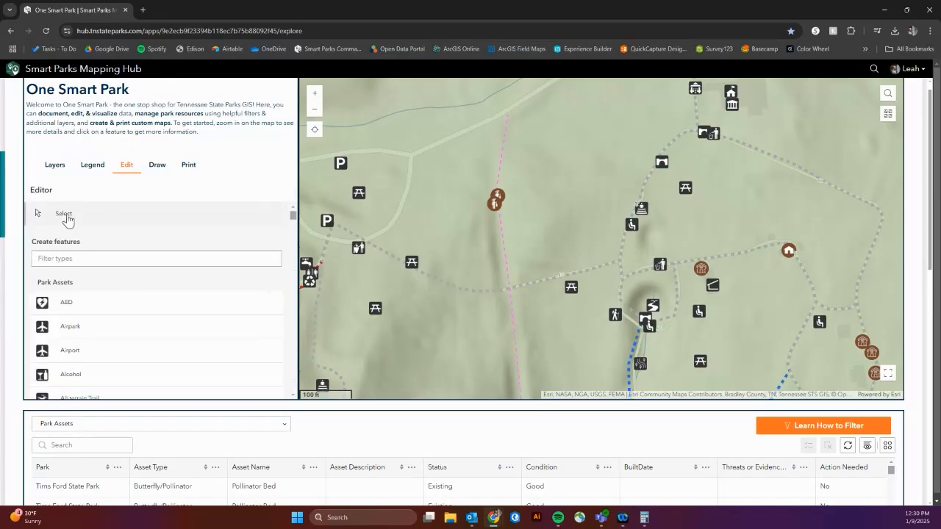
left_click(65, 217)
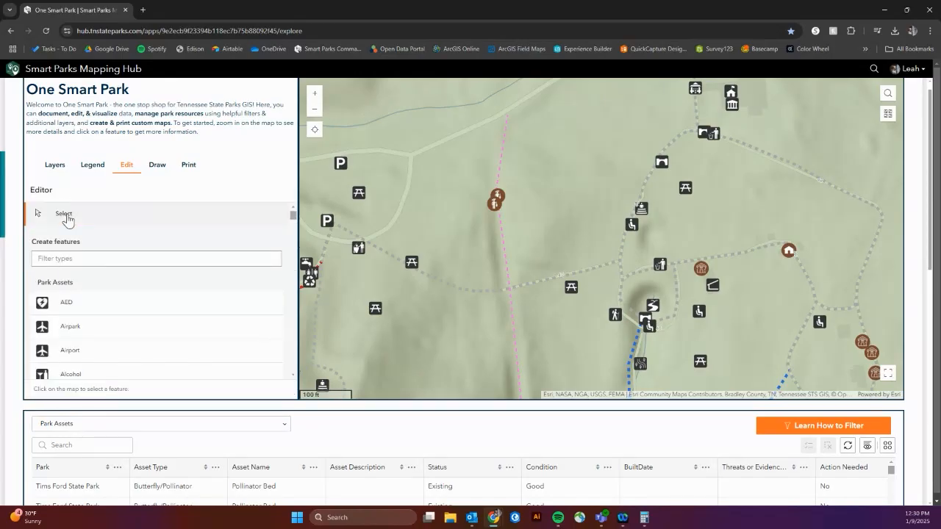
left_click(495, 208)
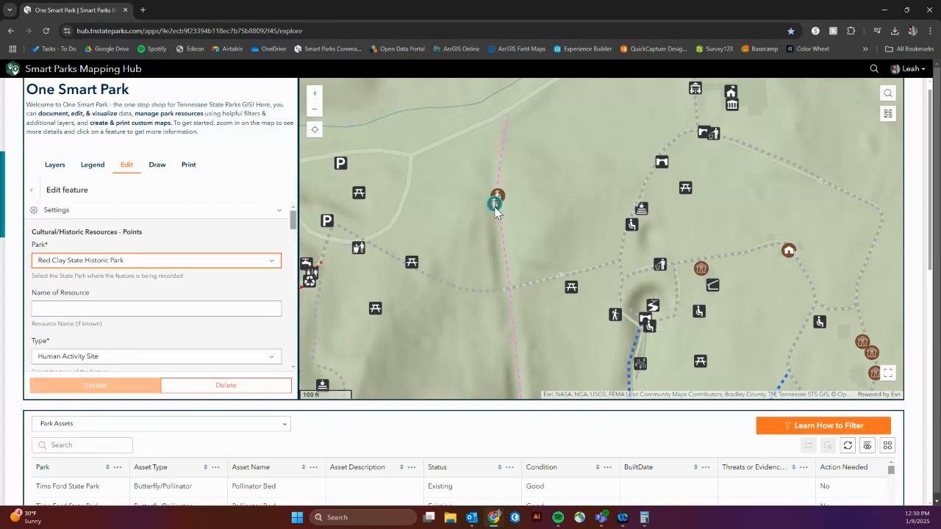
left_click(119, 305)
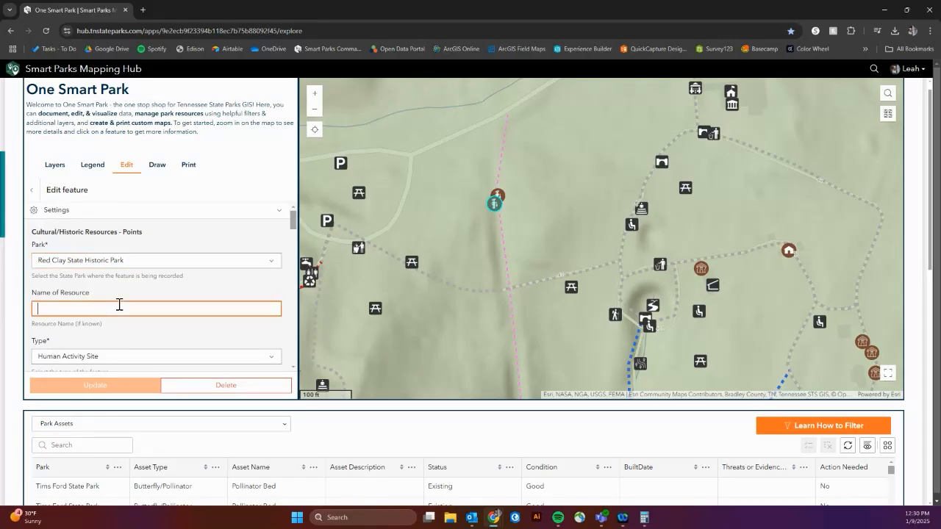
type("Eternal Flame")
Step: Set the Eternal Flame resource's Public View to Yes
left_click_drag(293, 222, 293, 239)
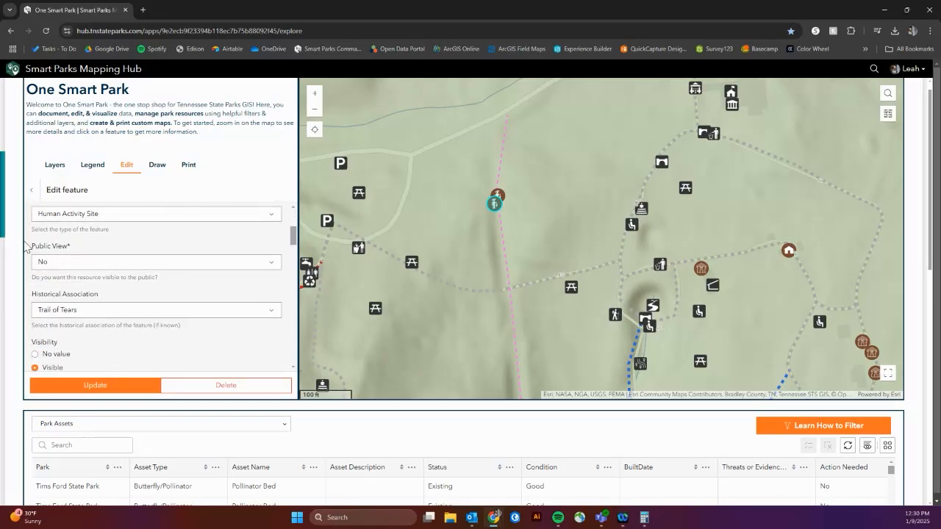
left_click(261, 265)
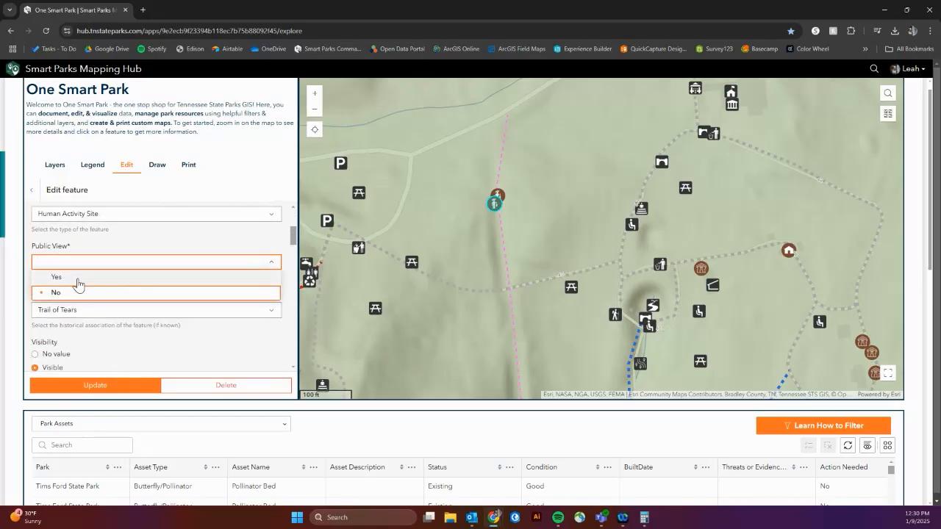
left_click(78, 279)
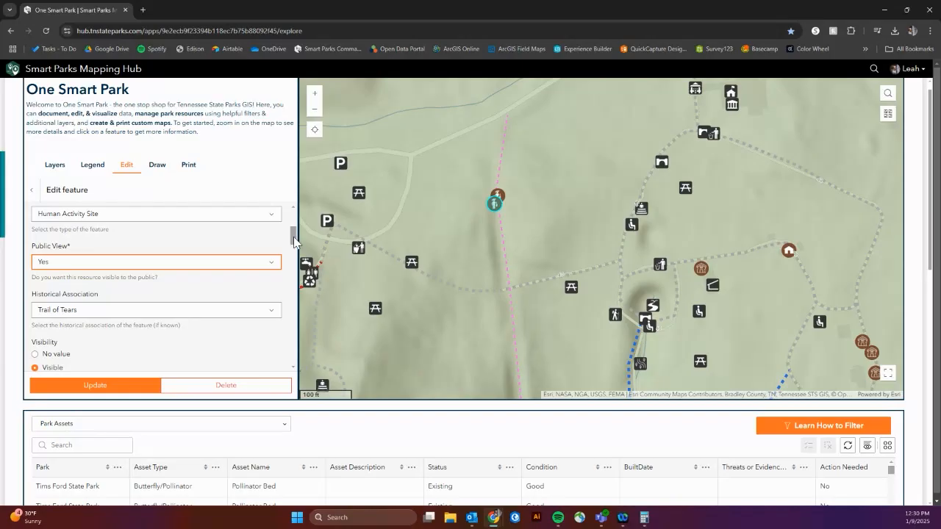
Step: Review the resource's description, remaining fields and attached photos, and save the updated feature
left_click_drag(293, 239, 303, 270)
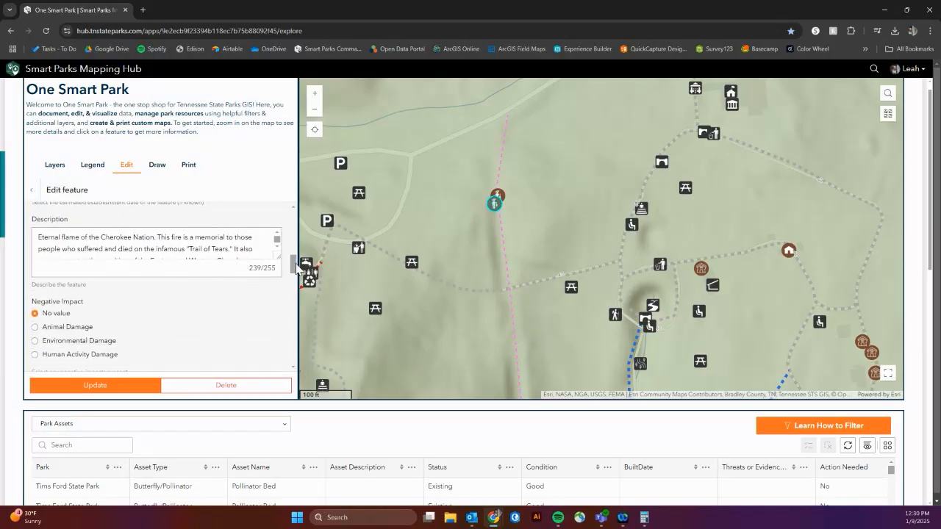
left_click(278, 248)
left_click_drag(292, 266, 295, 303)
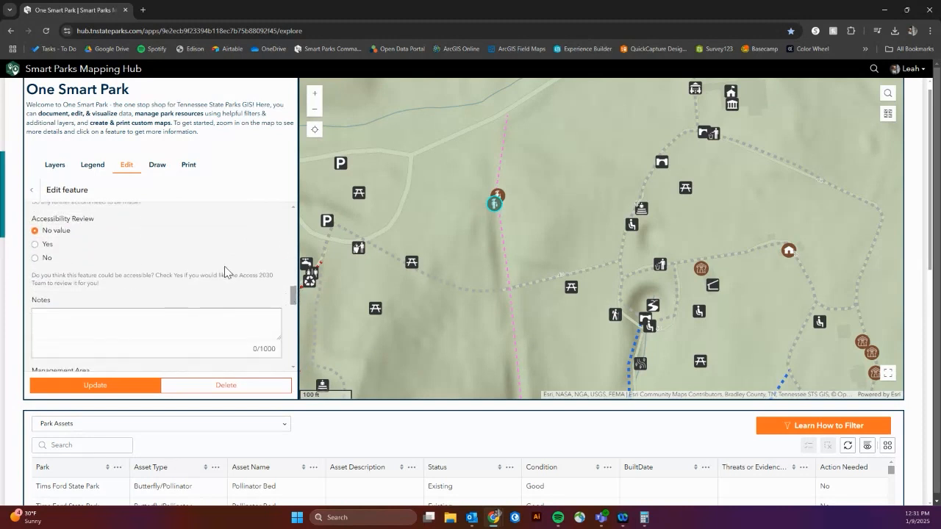
scroll(225, 270, "down", 5)
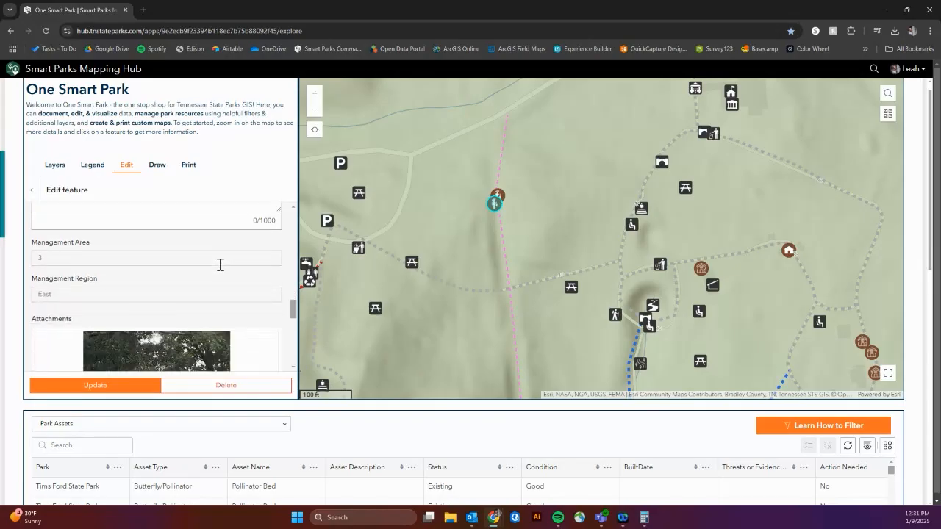
scroll(220, 263, "down", 2)
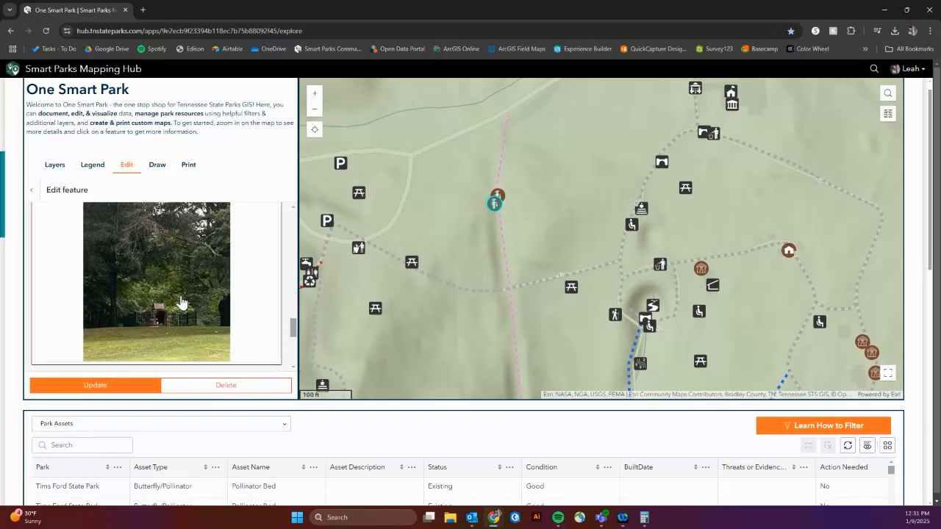
scroll(189, 300, "down", 2)
scroll(189, 300, "down", 3)
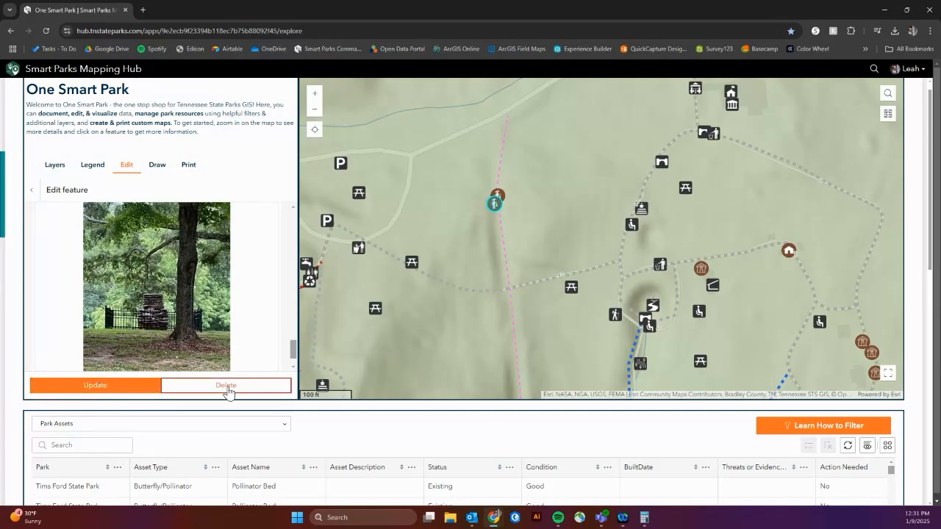
left_click(98, 387)
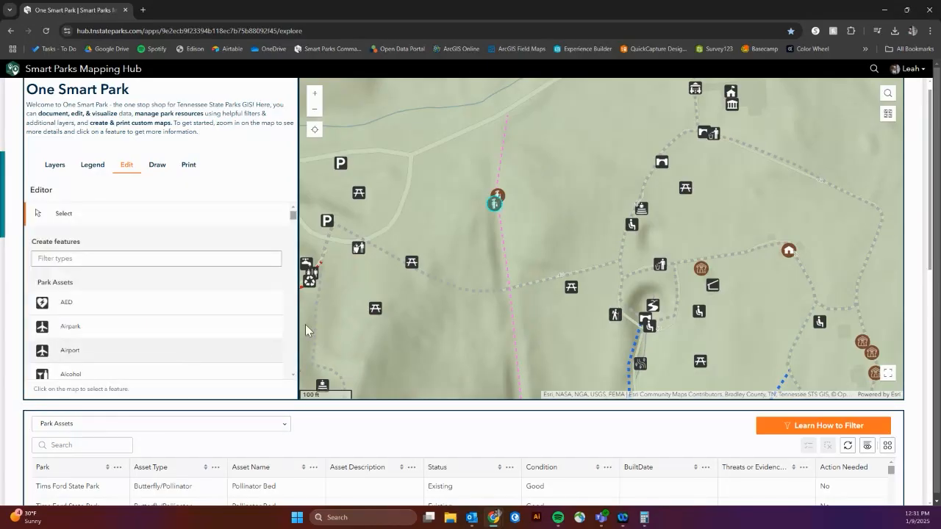
Step: Show the Cultural/Historic Resources - Points layer in the attribute table below the map
scroll(490, 139, "down", 2)
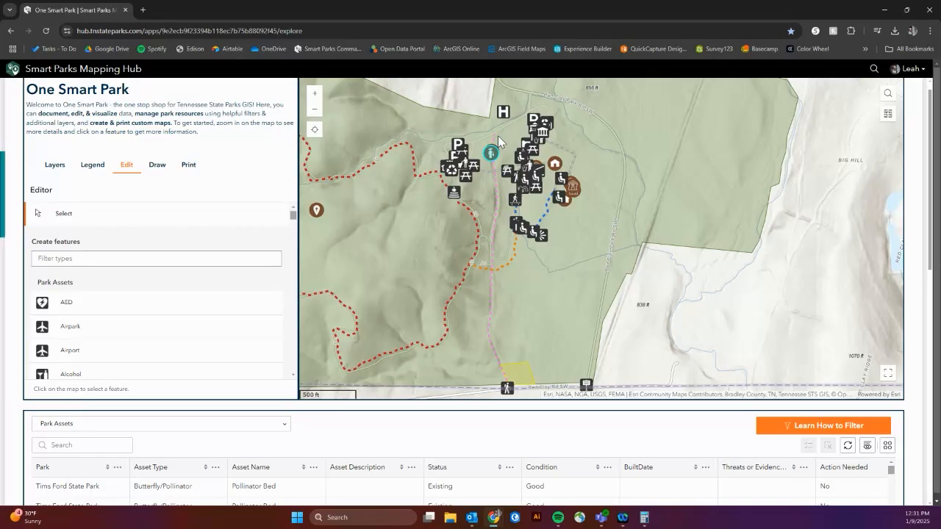
scroll(14, 431, "down", 4)
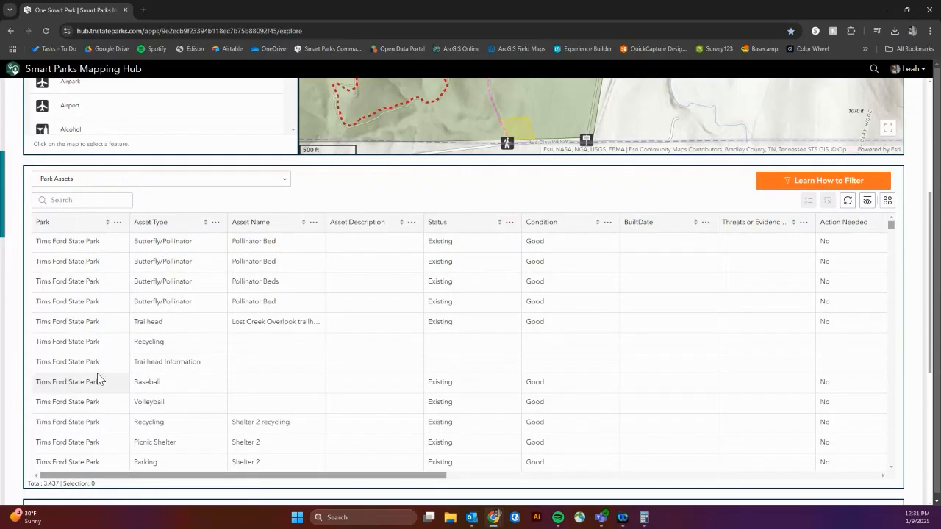
left_click(286, 184)
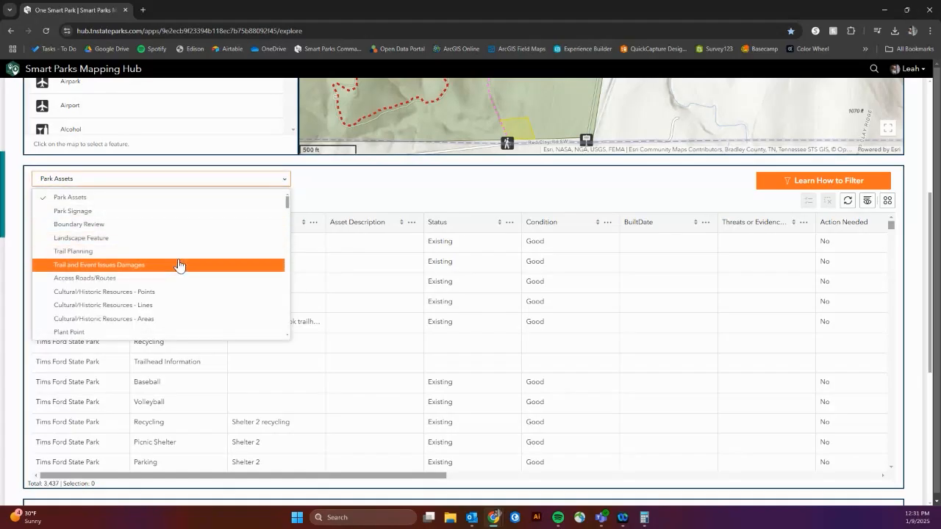
left_click(149, 293)
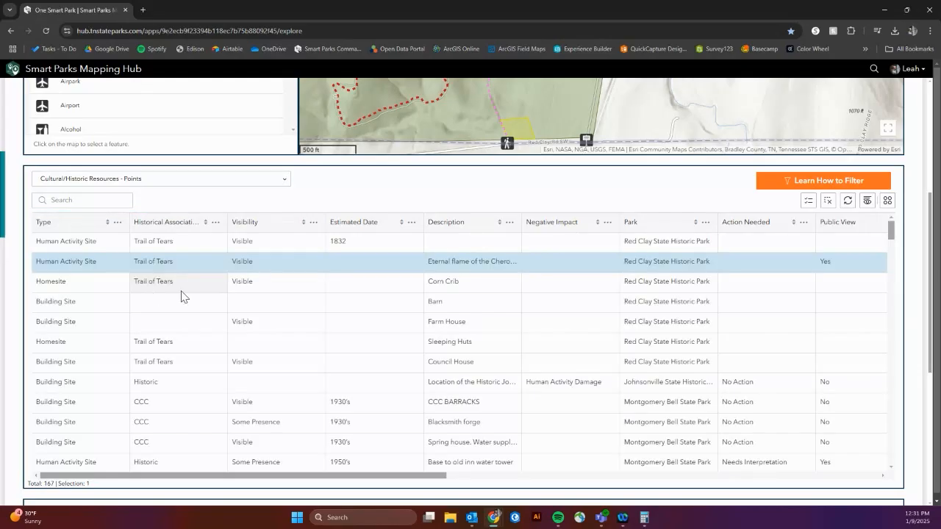
Step: Start a filter on all Cultural/Historic Resources - Points data by adding a clause set
left_click(888, 202)
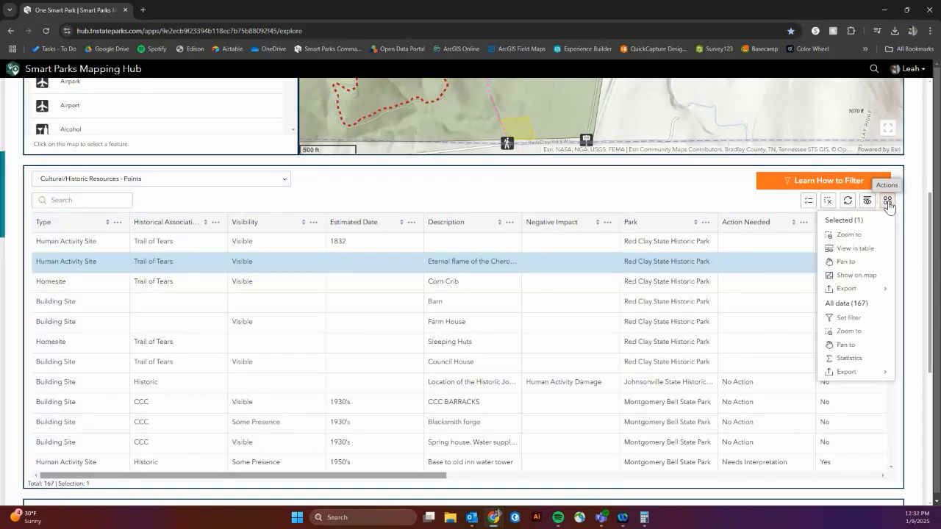
left_click(847, 318)
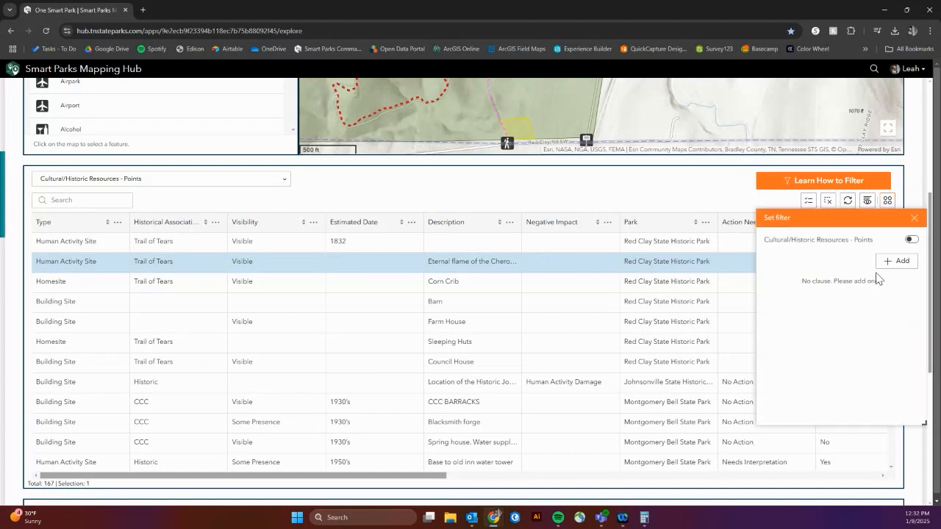
left_click(895, 261)
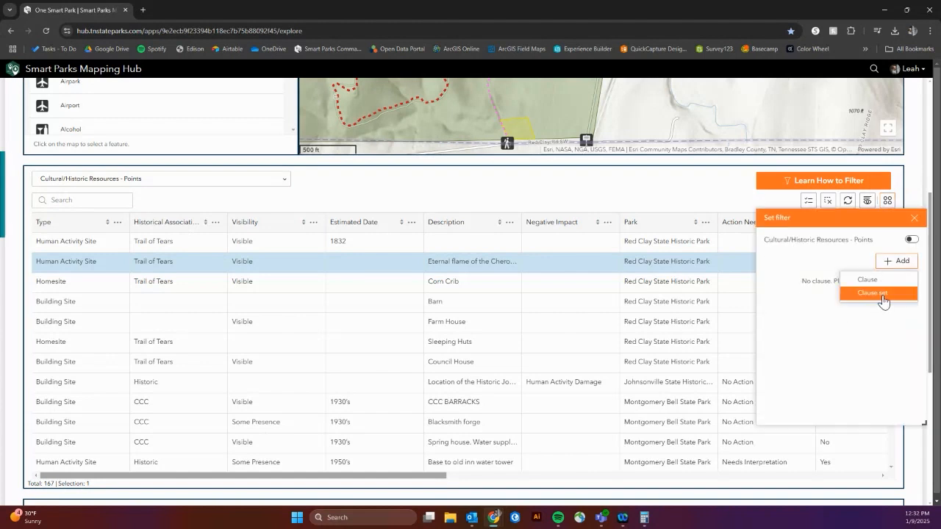
left_click(883, 294)
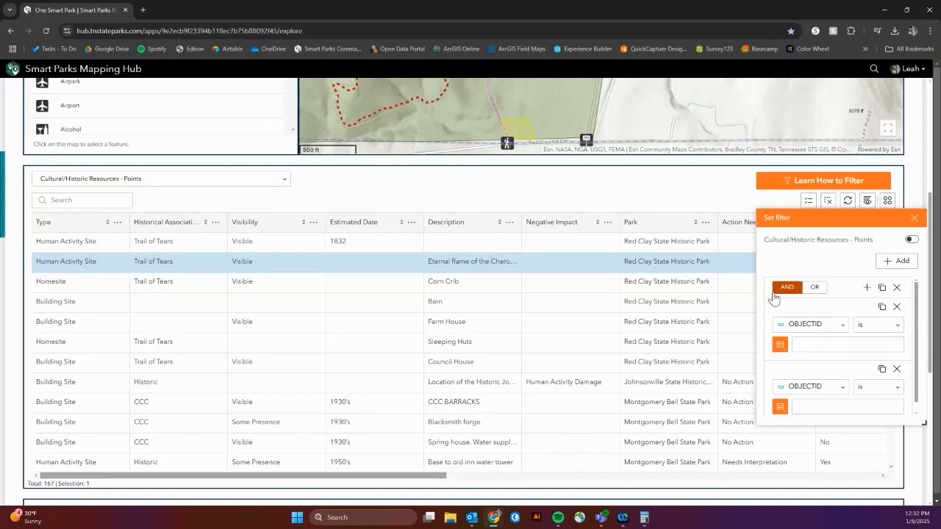
Step: Set the filter's first clause to Park is Red Clay State Historic Park
left_click(800, 325)
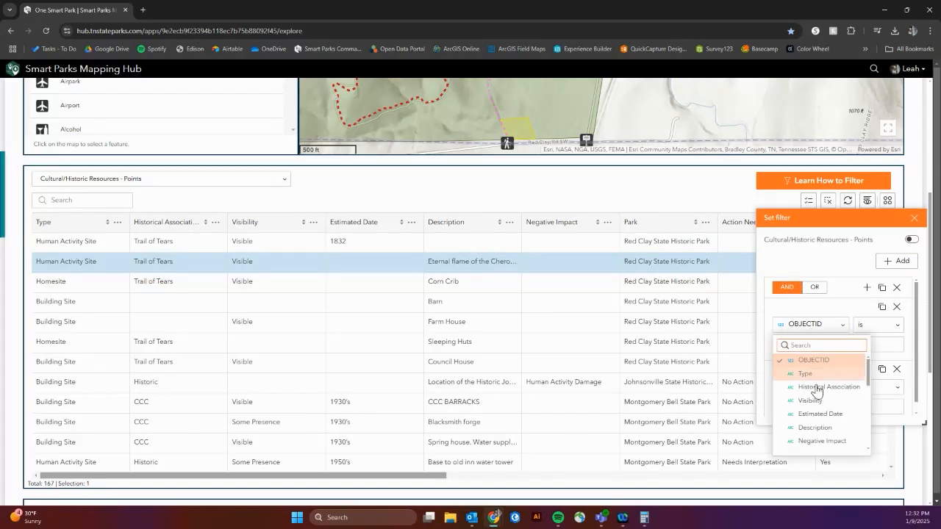
scroll(817, 390, "down", 2)
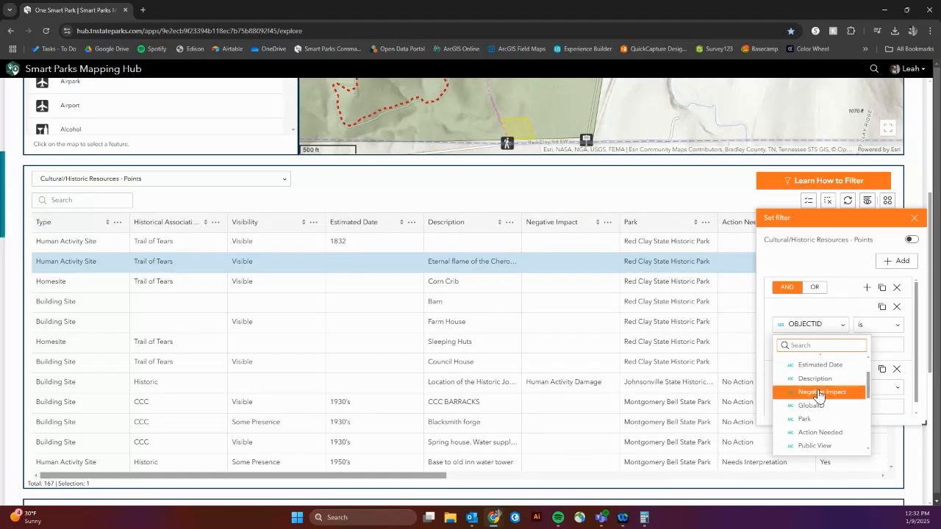
left_click(809, 420)
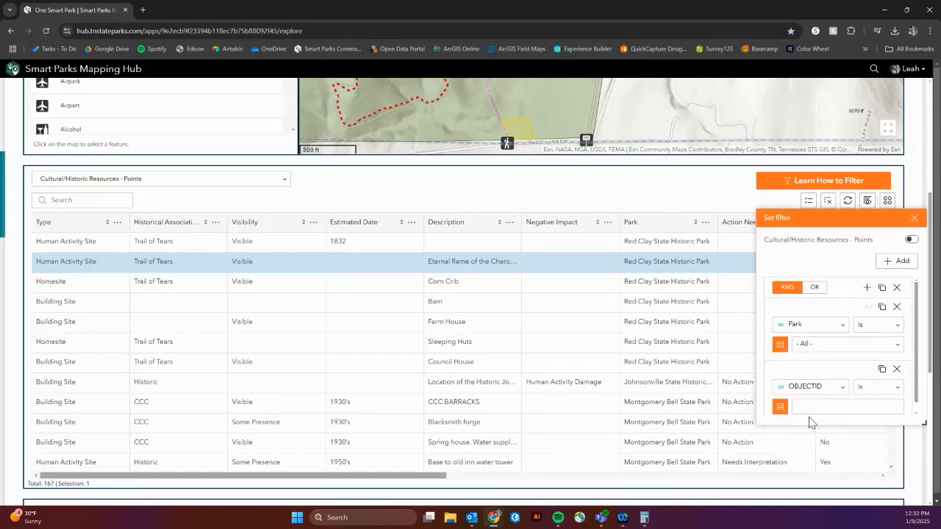
left_click(872, 347)
type("red")
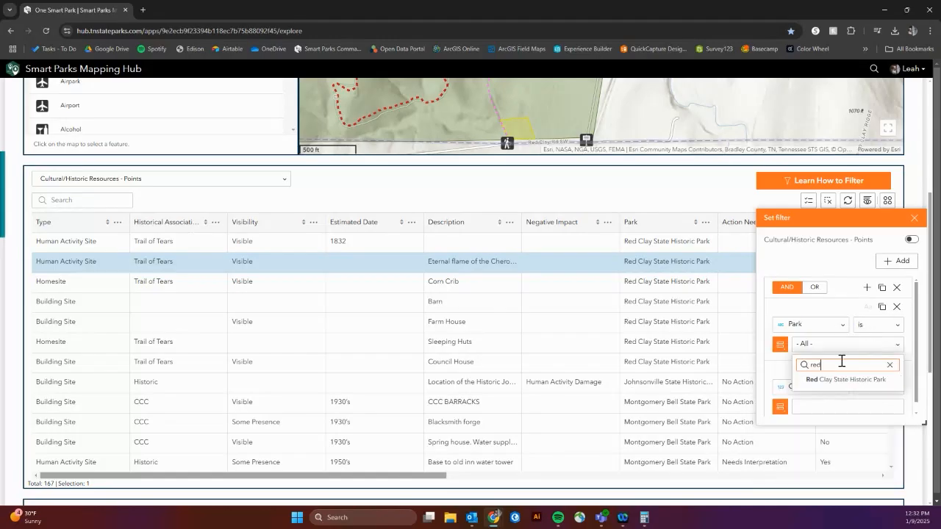
left_click(827, 378)
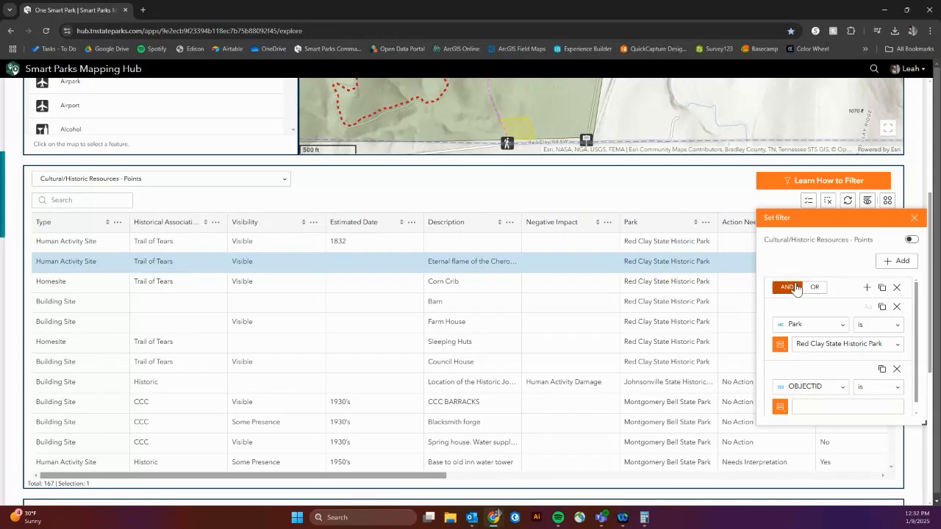
Step: Set the filter's second clause to Type is Building Site and turn the filter on
left_click(803, 387)
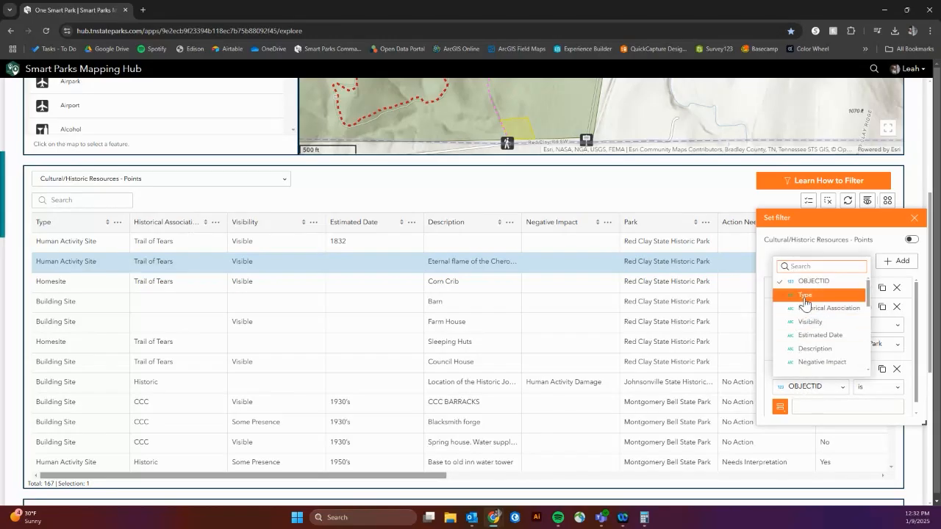
left_click(808, 300)
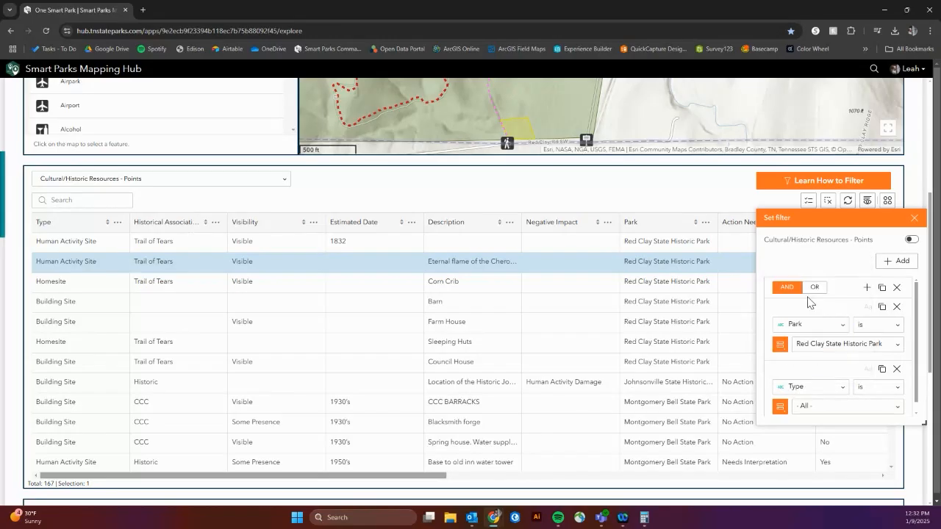
left_click(851, 409)
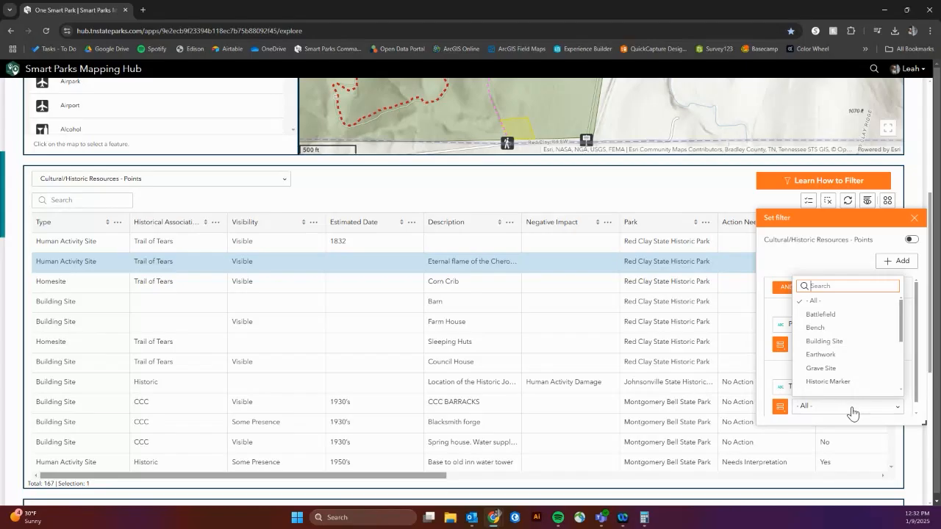
left_click(839, 351)
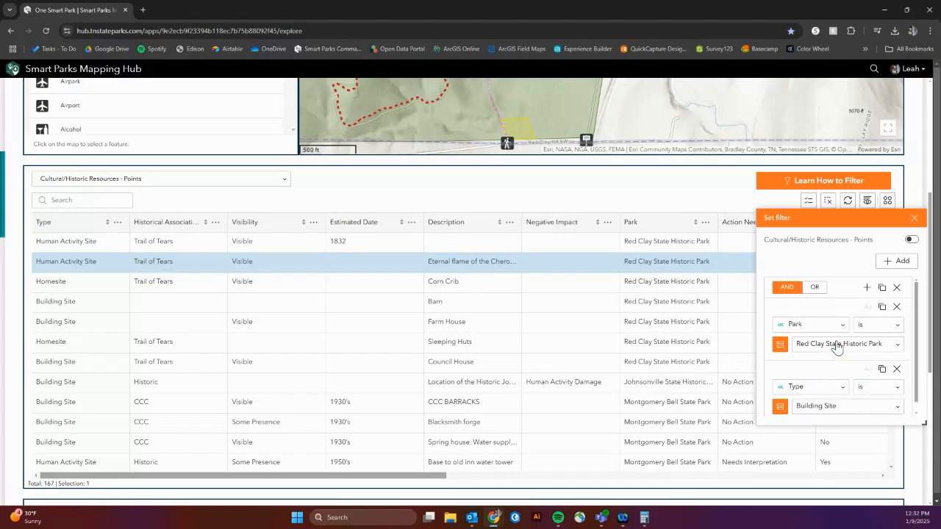
left_click(912, 241)
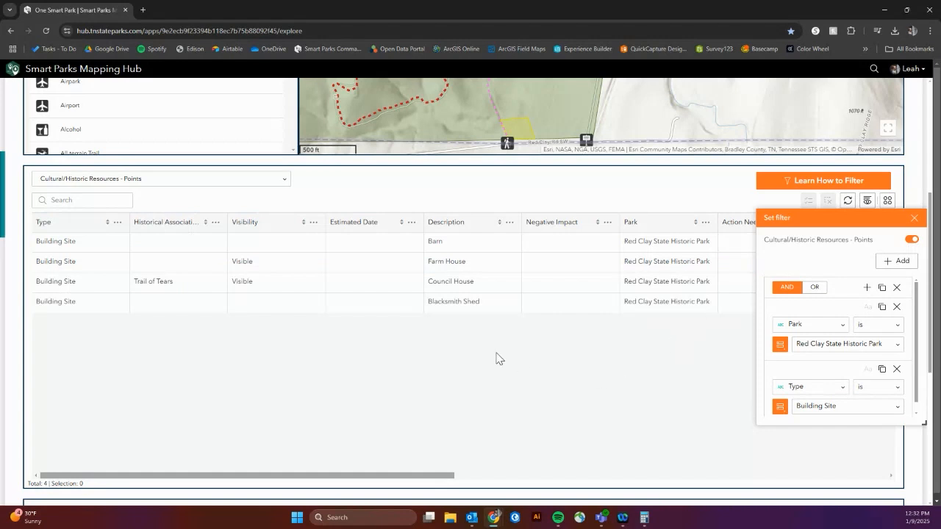
Step: Try to set the Barn record's Visibility to Visible directly in the filtered table
scroll(480, 376, "up", 3)
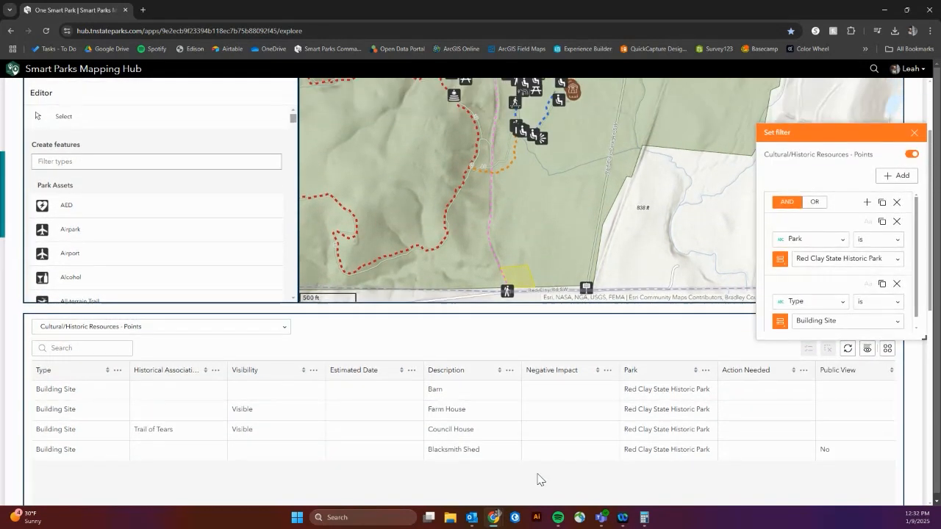
scroll(541, 470, "up", 2)
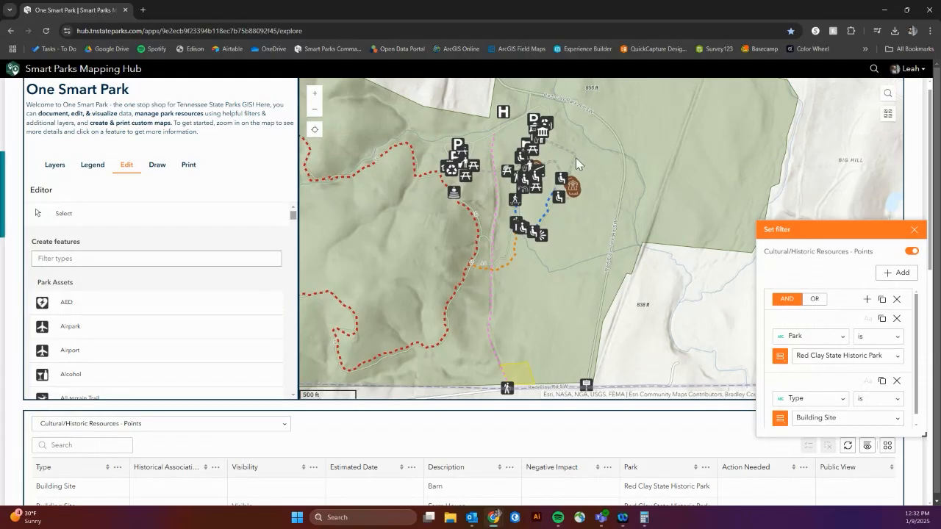
scroll(576, 158, "up", 2)
scroll(581, 435, "down", 3)
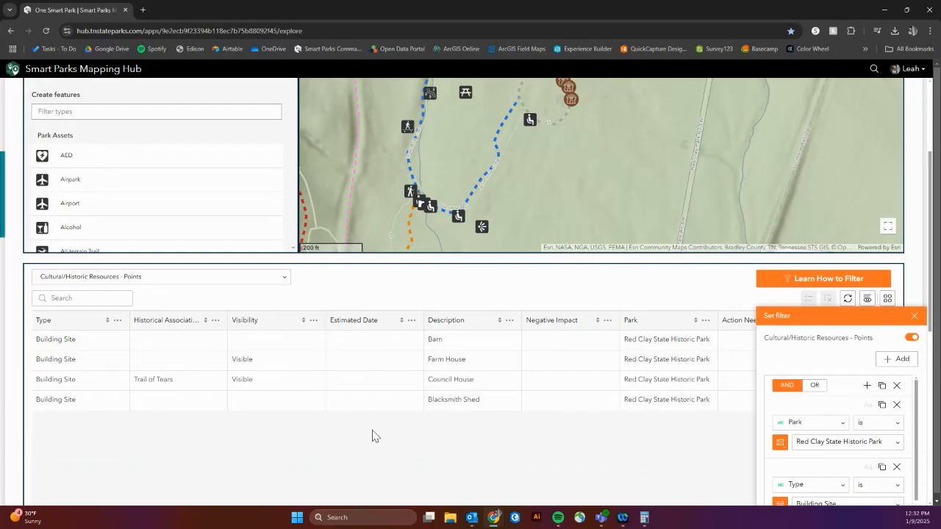
double_click(258, 341)
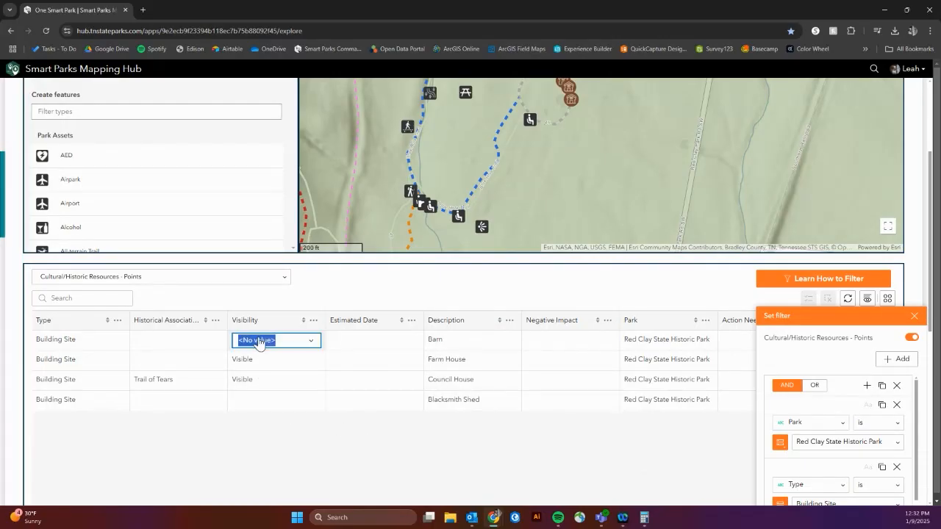
left_click(312, 342)
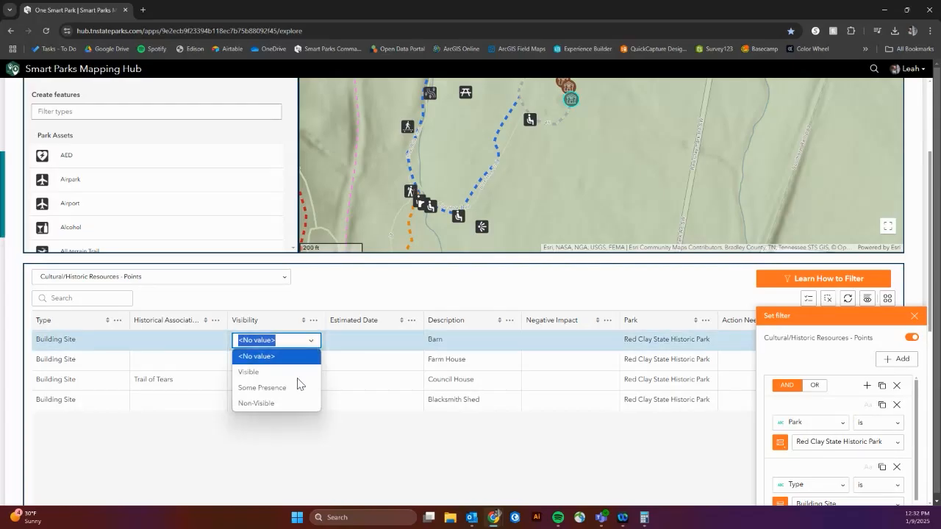
left_click(250, 378)
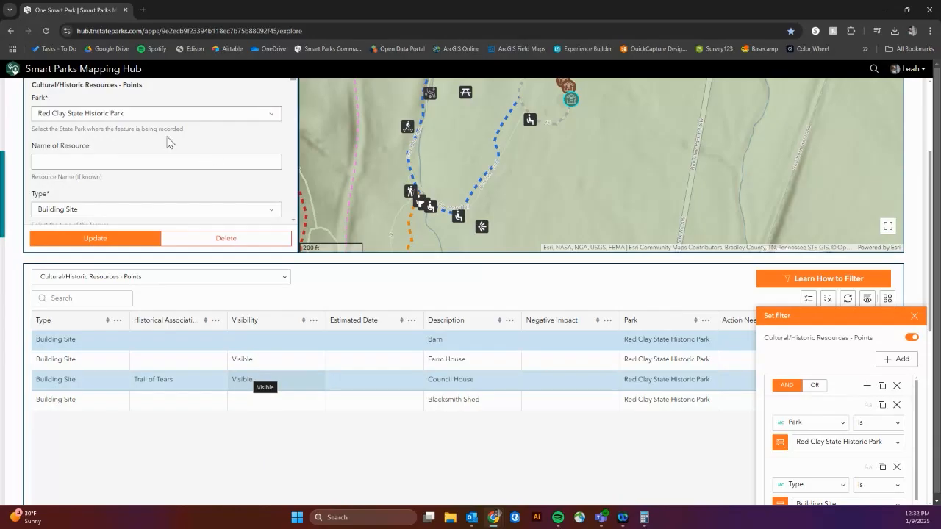
double_click(312, 347)
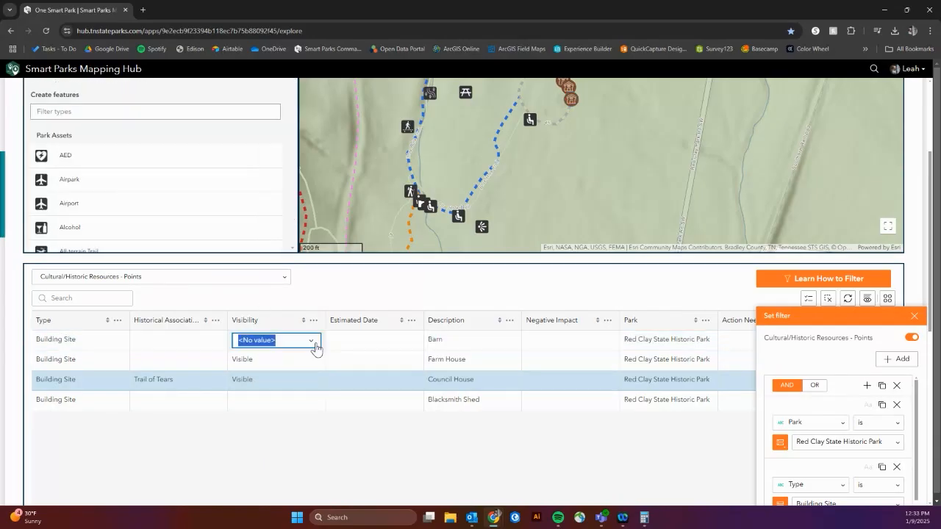
left_click(313, 343)
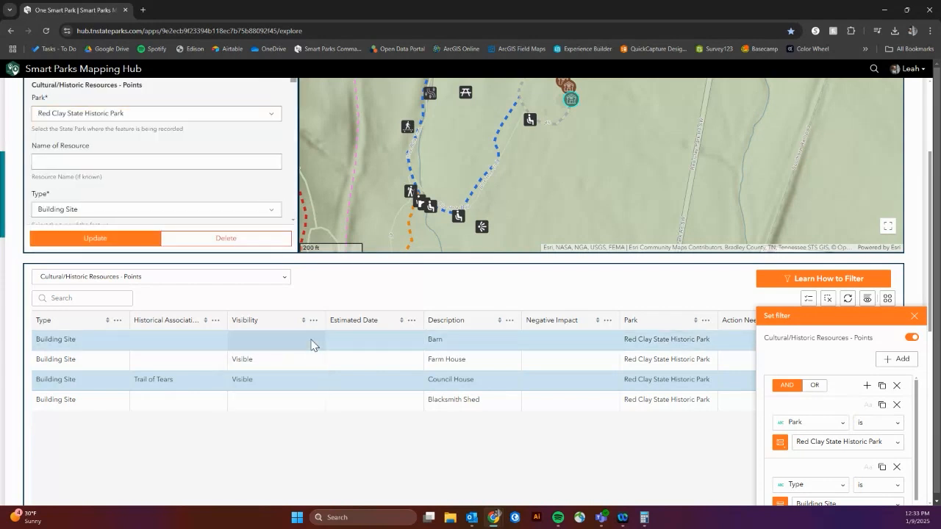
Step: Set the Barn building site's Visibility to Visible in the table, then turn off the layer's filter and close its settings
double_click(296, 342)
left_click(297, 344)
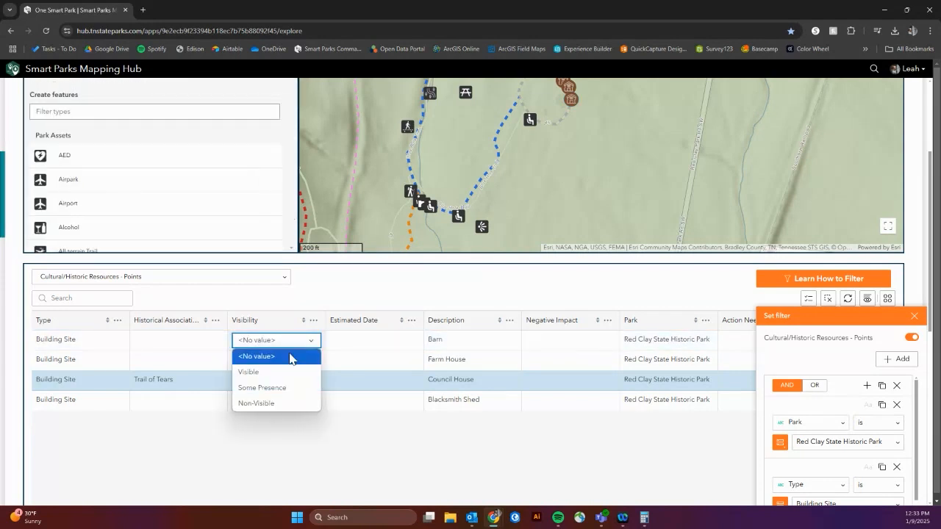
left_click(251, 372)
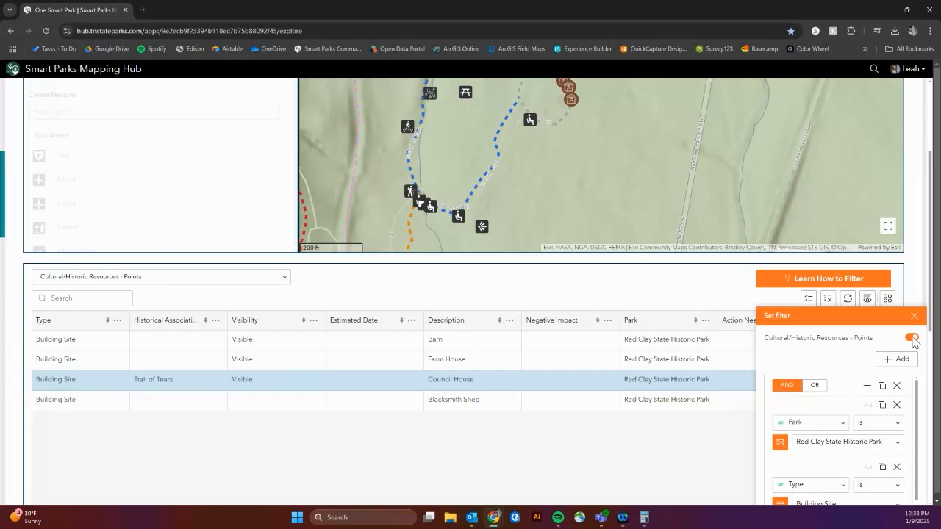
left_click(912, 337)
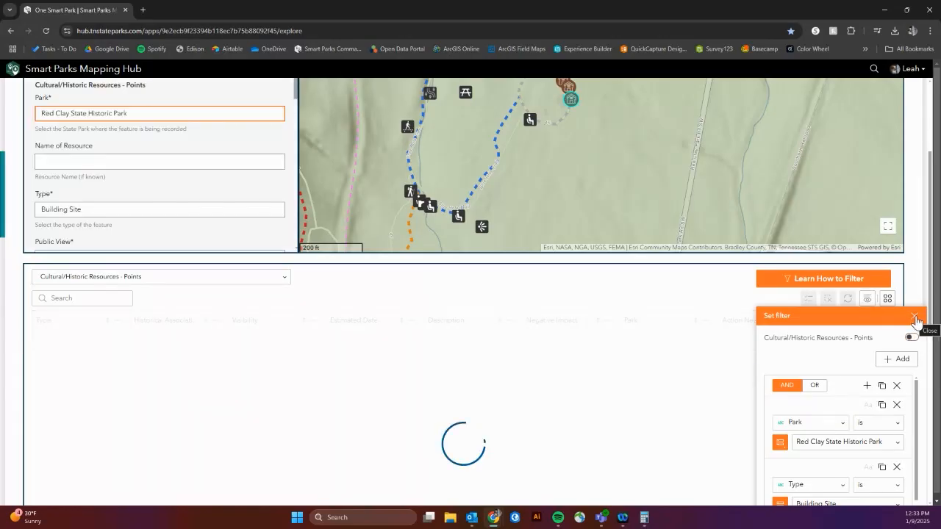
left_click(915, 321)
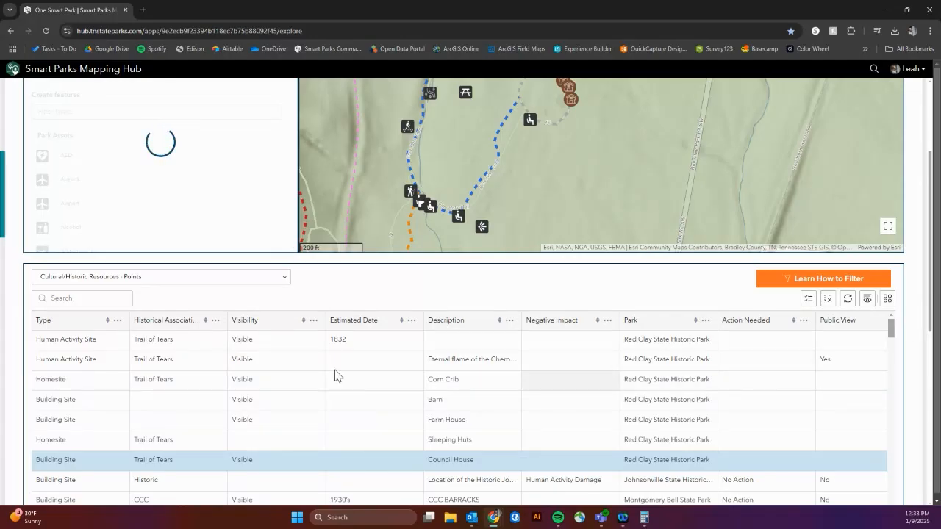
Step: Show the Park Assets layer in the attribute table and search its records for the staff member's username
left_click(275, 281)
left_click(72, 296)
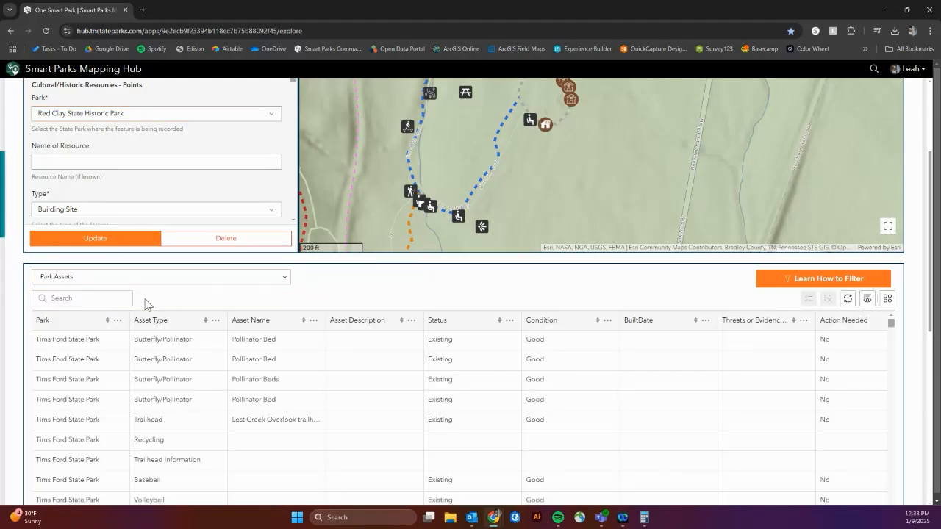
left_click(82, 298)
type("leah")
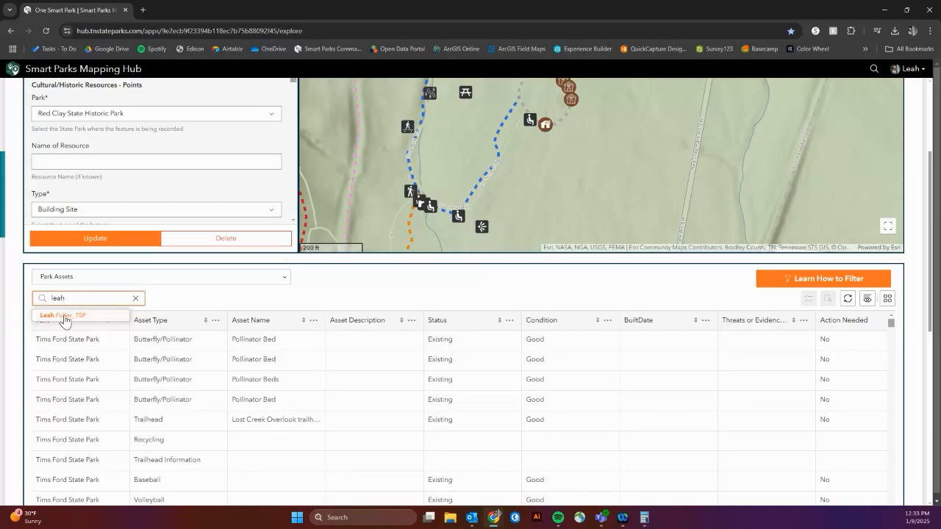
left_click(65, 318)
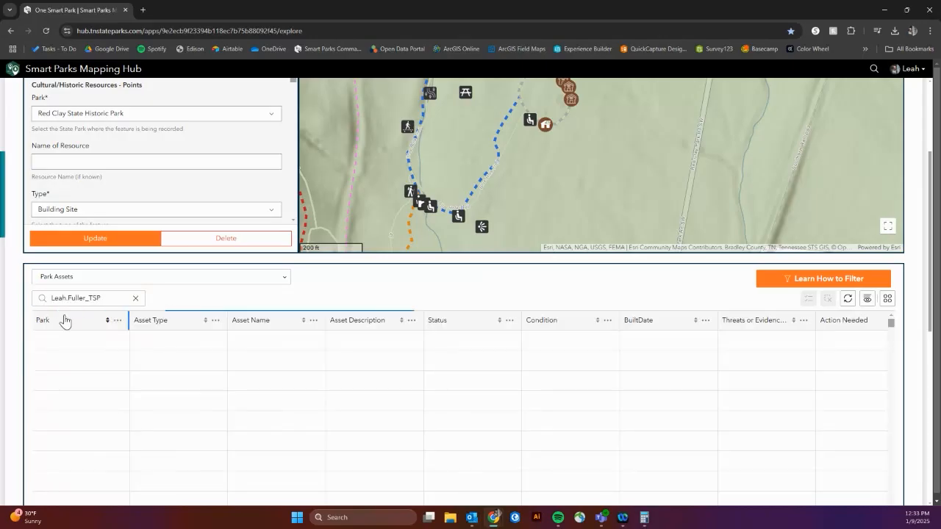
Step: Sort the matching Park Assets records by CreationDate and by EditDate, both ascending
scroll(13, 353, "down", 2)
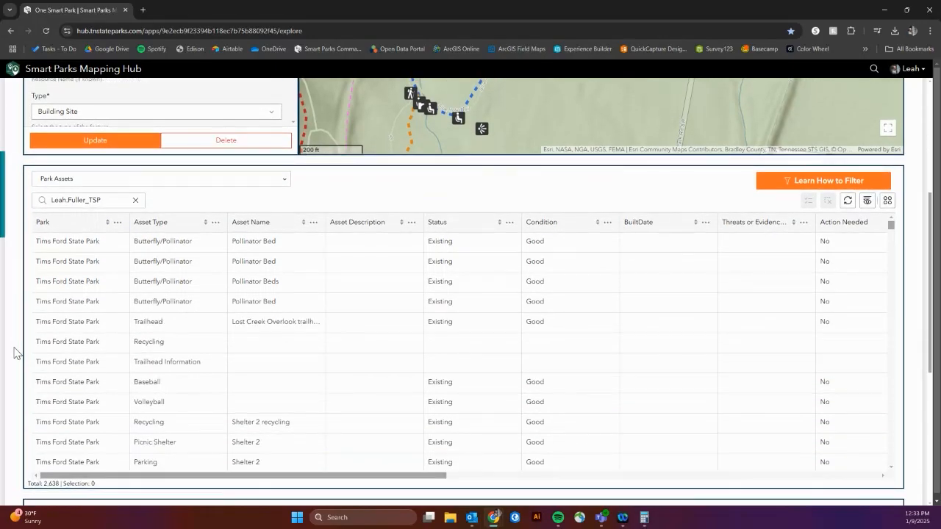
left_click_drag(263, 478, 735, 474)
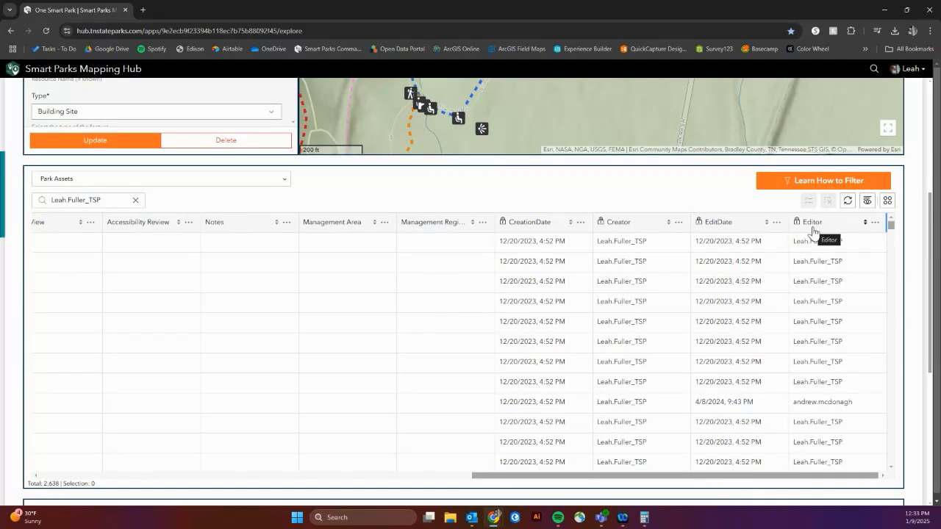
left_click(571, 225)
left_click(763, 223)
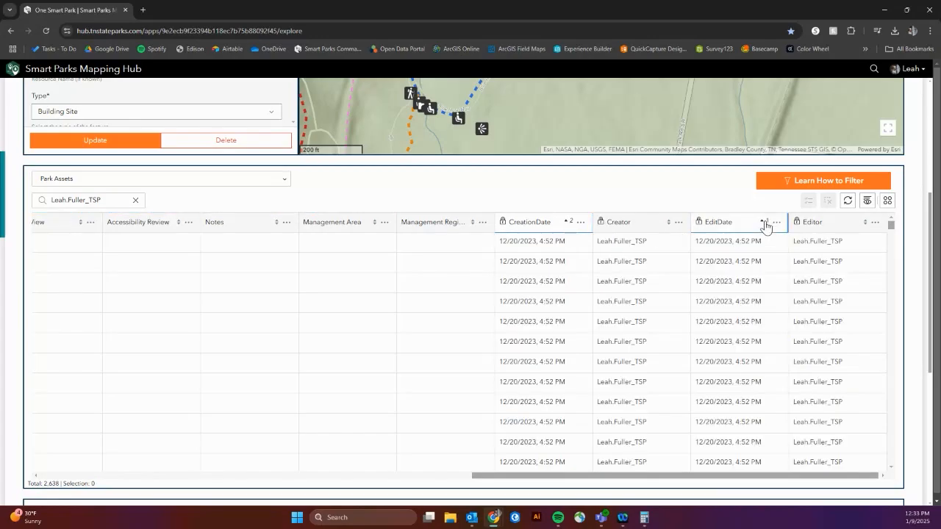